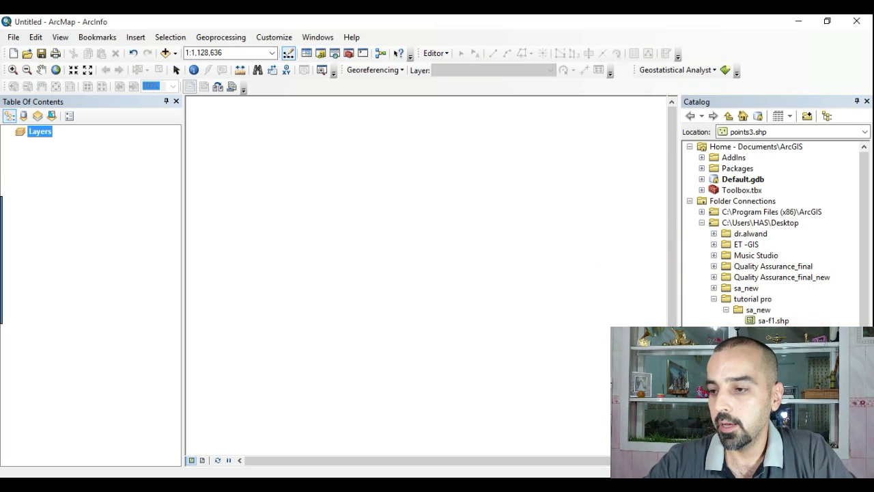
- Add the points3.shp shapefile from the catalog to the map
mouse_move(771, 331)
mouse_down()
mouse_move(560, 283)
mouse_move(383, 191)
mouse_up()
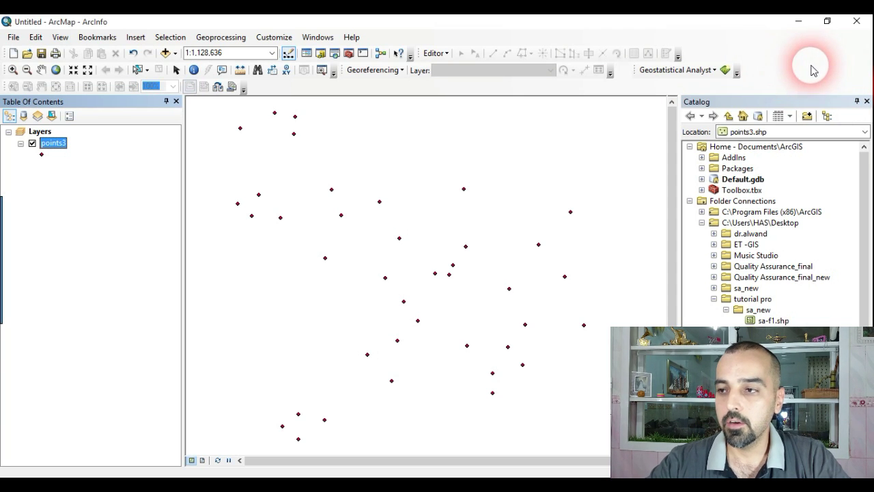
- Check in the list of available toolbars that Geostatistical Analyst is enabled and locate its toolbar
right_click(783, 58)
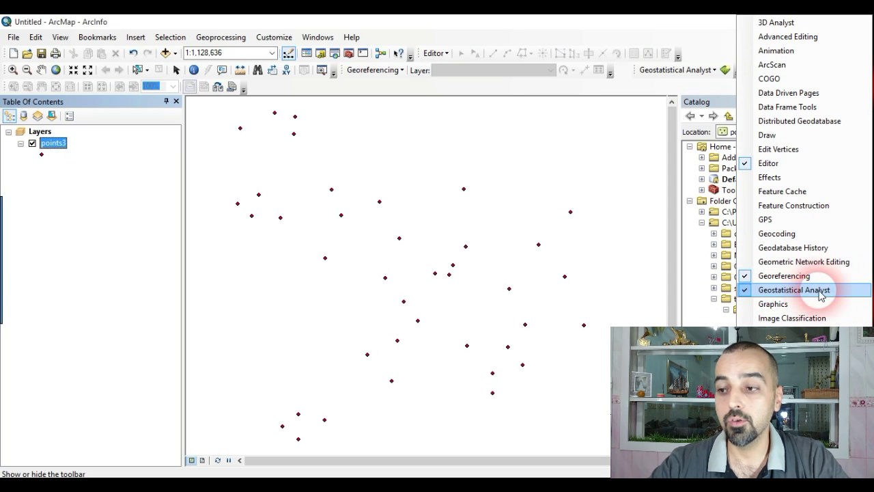
click(438, 89)
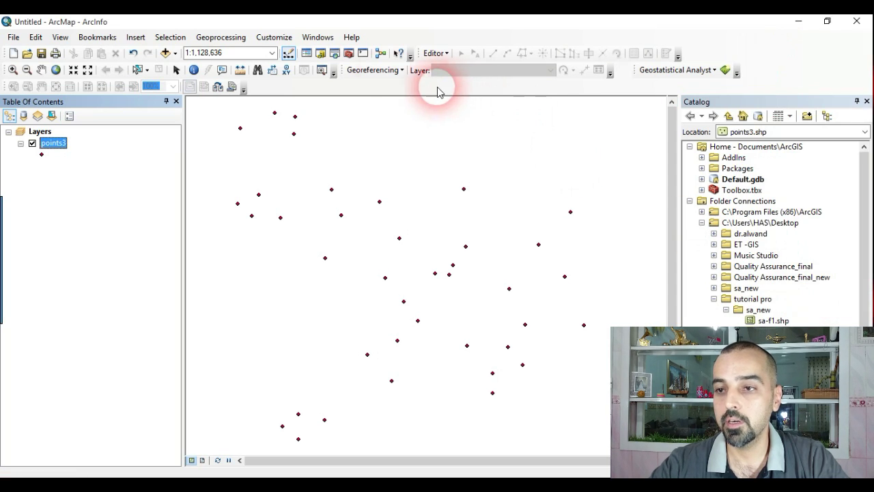
click(276, 38)
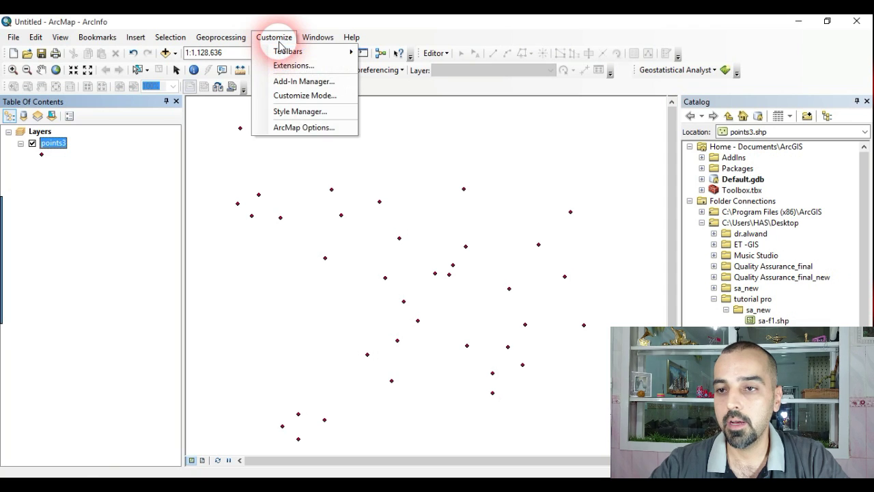
mouse_move(334, 53)
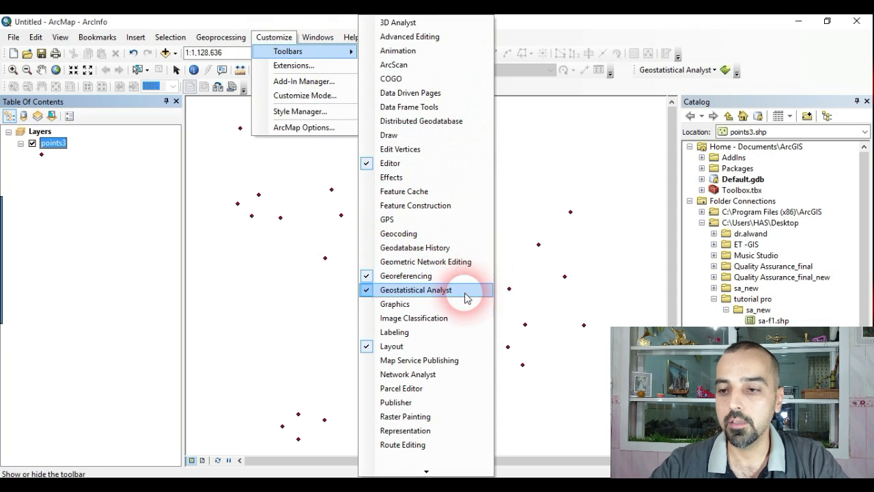
click(811, 63)
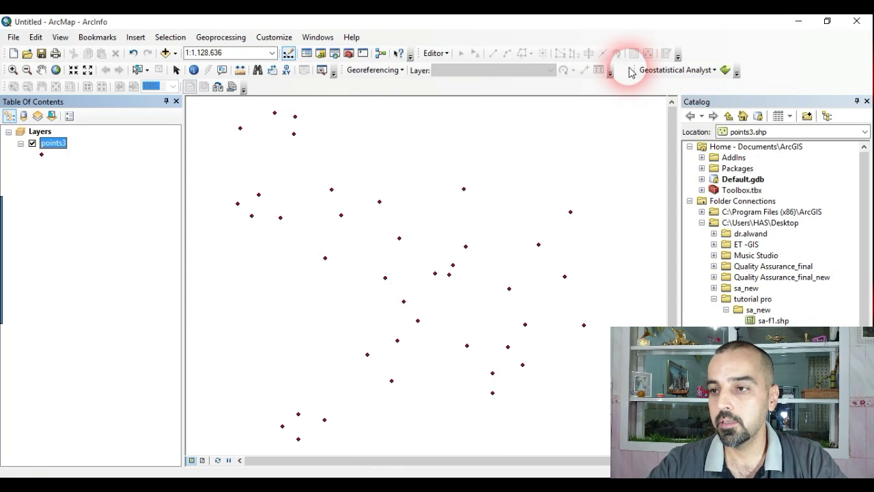
mouse_move(630, 73)
mouse_down()
mouse_move(645, 79)
mouse_move(623, 75)
mouse_move(631, 73)
mouse_up()
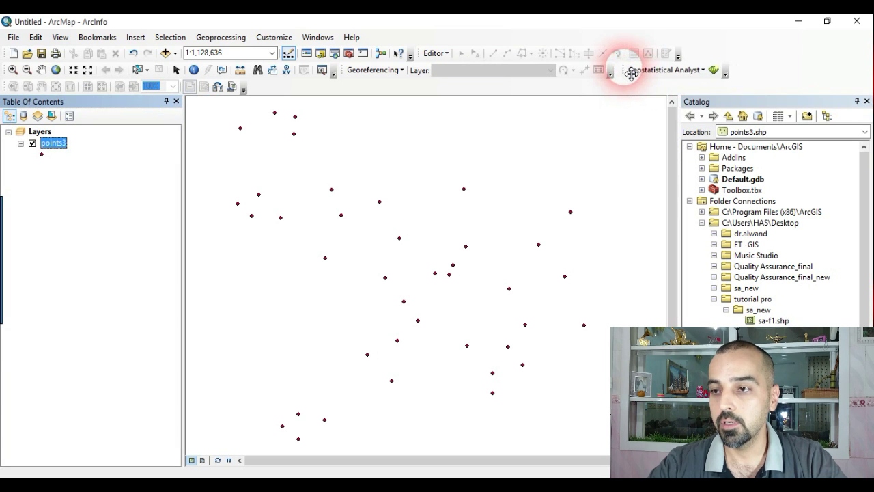
- Open the Geostatistical Wizard and select the Kriging / CoKriging method
click(663, 69)
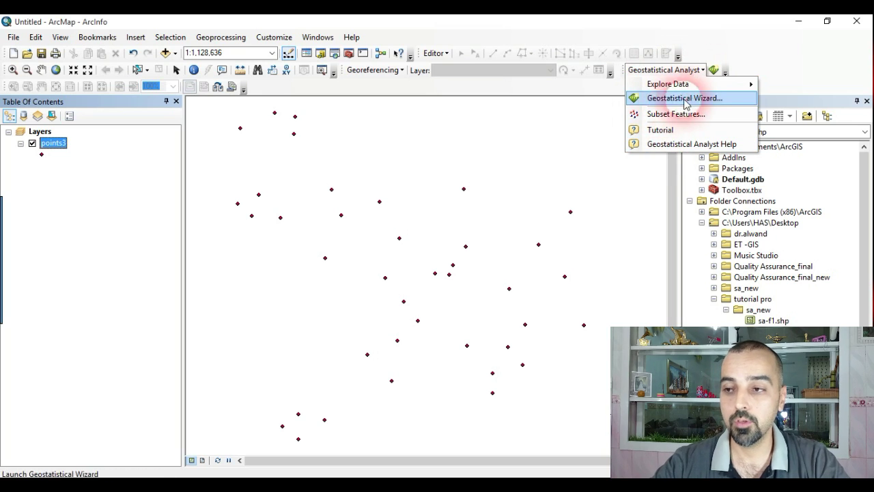
click(739, 102)
drag(420, 100, 426, 131)
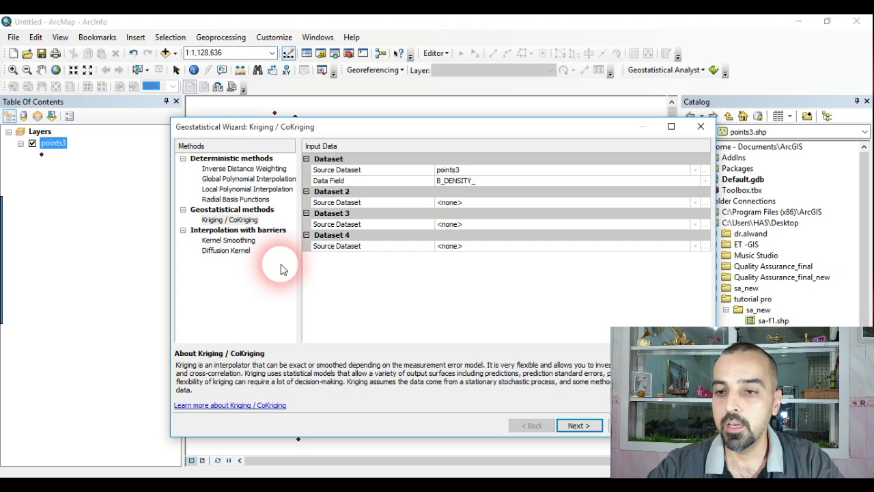
click(226, 220)
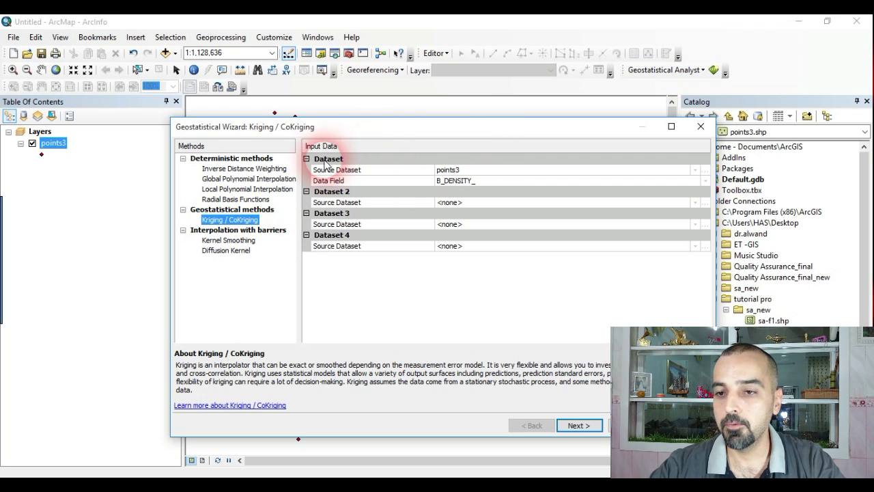
drag(482, 124, 493, 126)
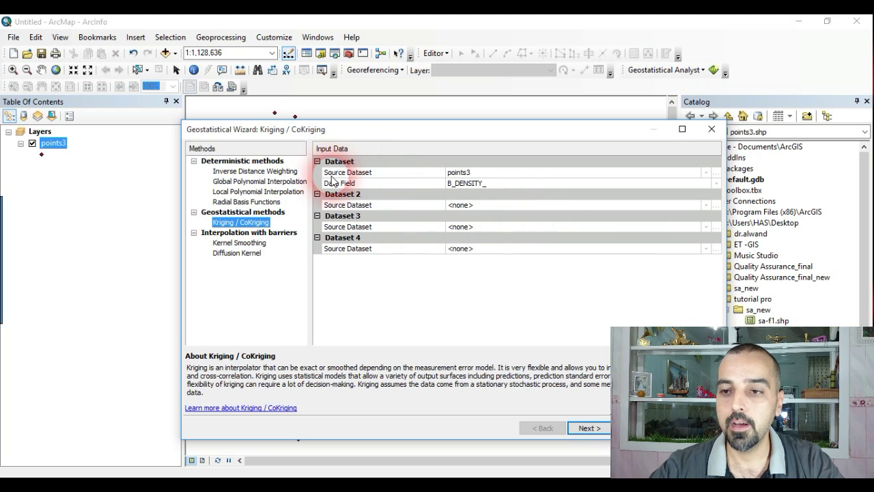
- Examine the source dataset and data field choices for the first dataset, including browsing for another dataset
click(453, 175)
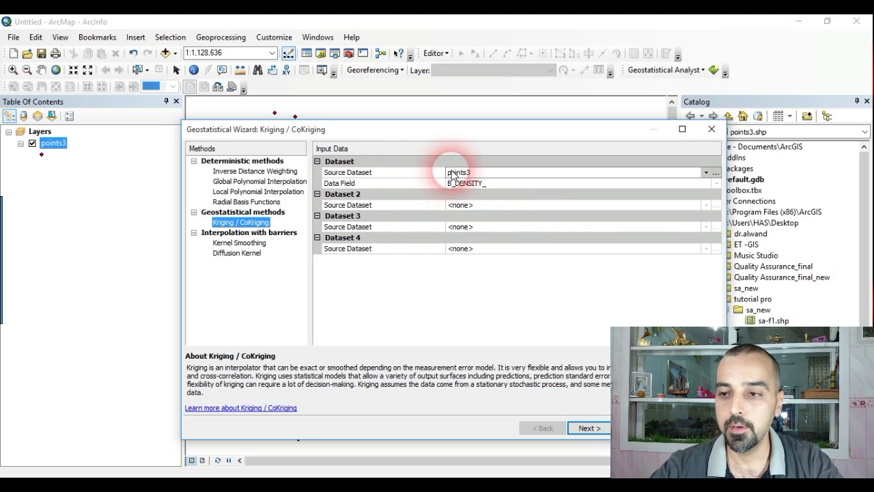
click(715, 173)
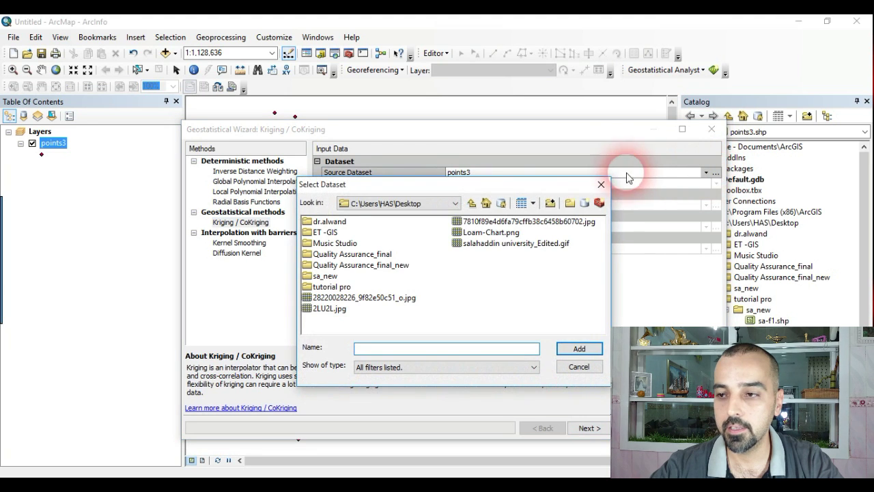
click(601, 185)
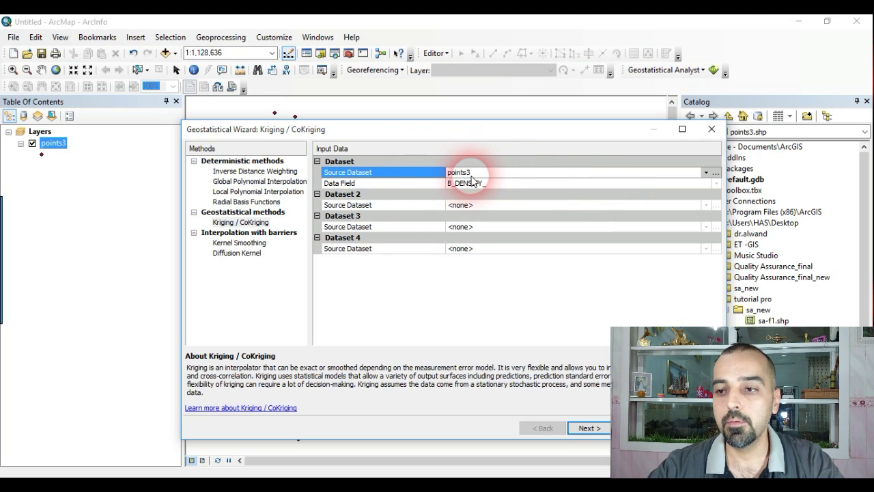
click(473, 182)
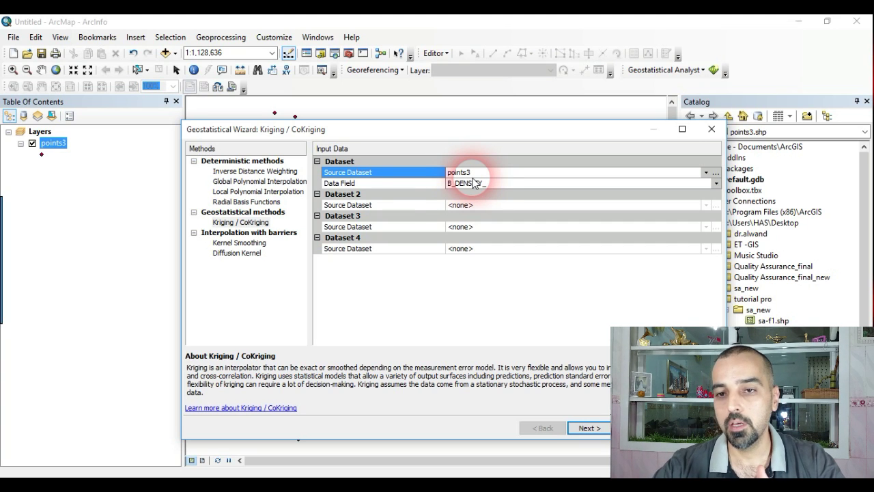
- Examine the attribute table of the points3 layer, closing the wizard and the table when done
right_click(55, 148)
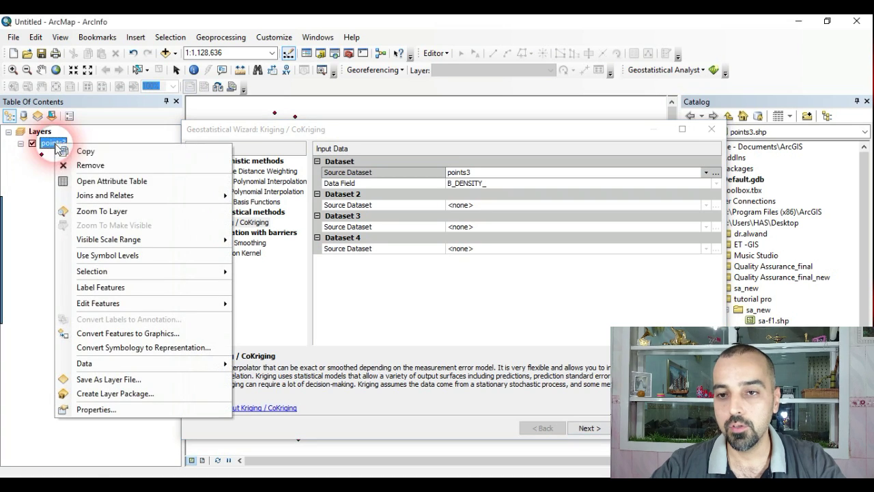
click(108, 181)
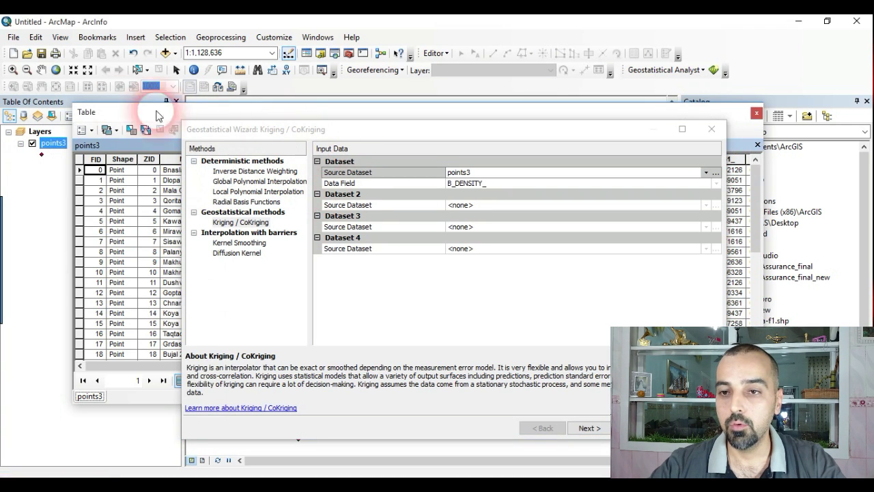
drag(127, 114, 138, 80)
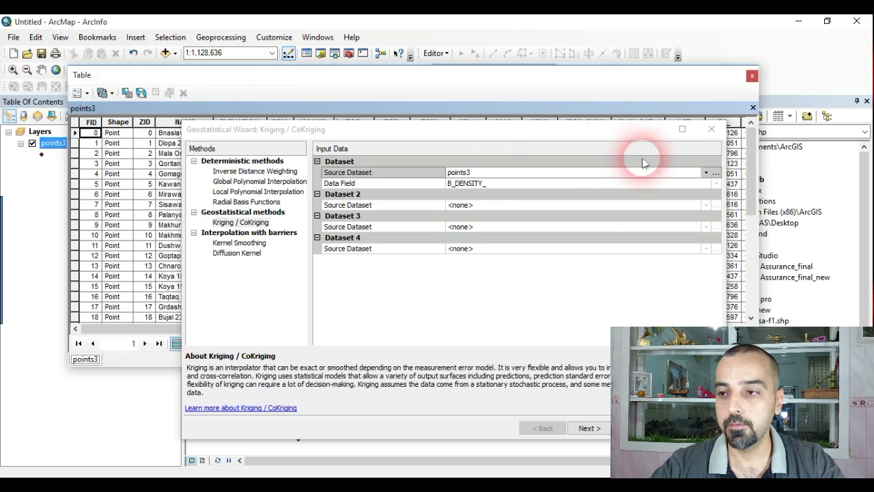
click(712, 129)
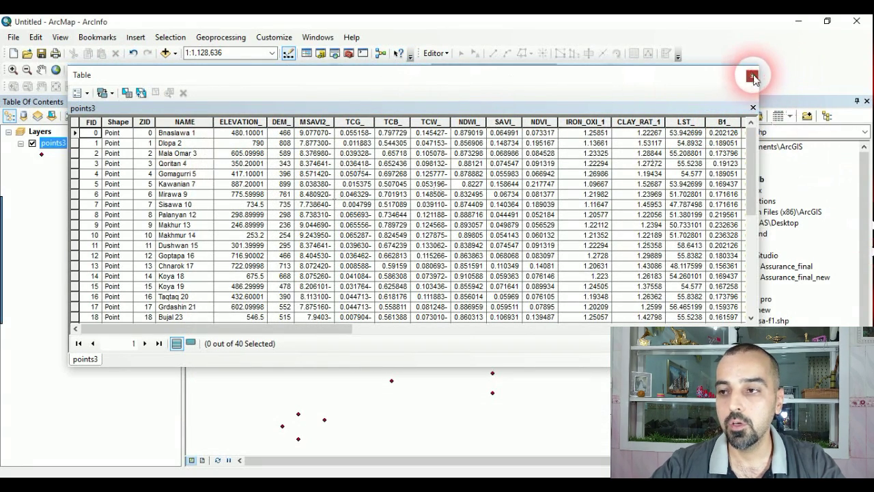
click(752, 75)
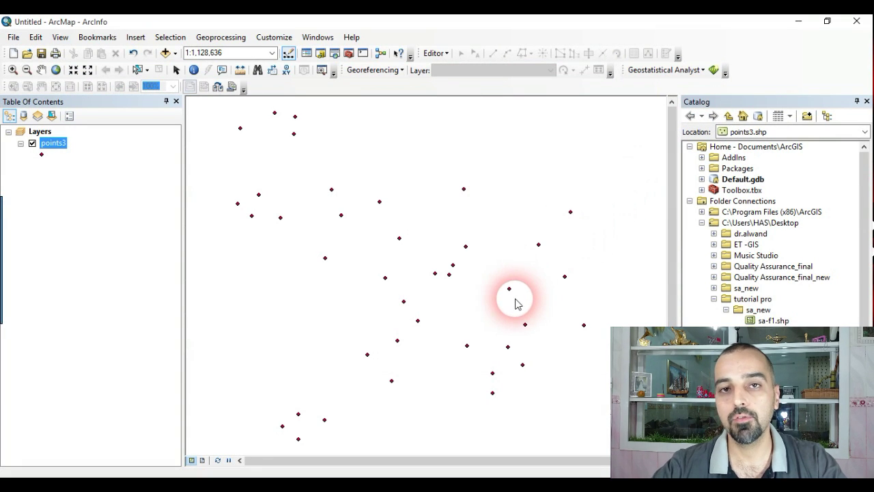
- Start Kriging / CoKriging in the Geostatistical Wizard on points3 with O_M__ as the data field and continue to the kriging type page
click(690, 71)
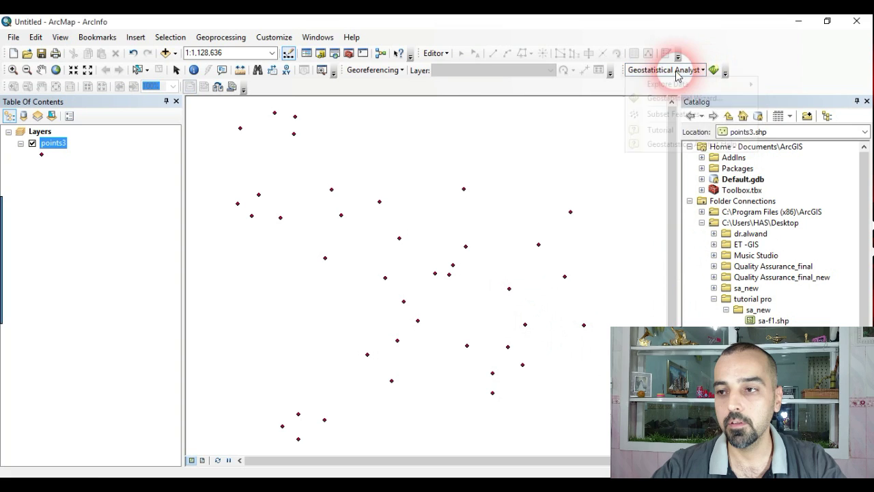
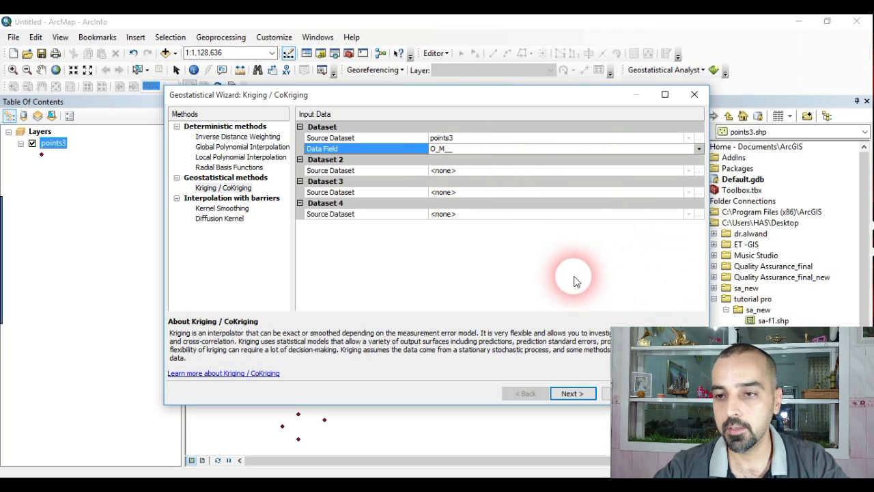
click(583, 396)
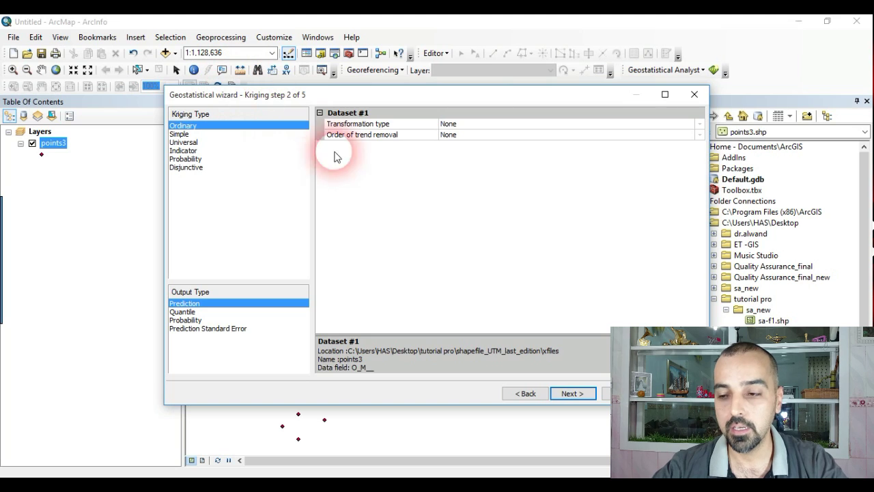
- Return to the input data, add points3 with the pH_ field as Dataset 2, and continue to the CoKriging type page
click(526, 393)
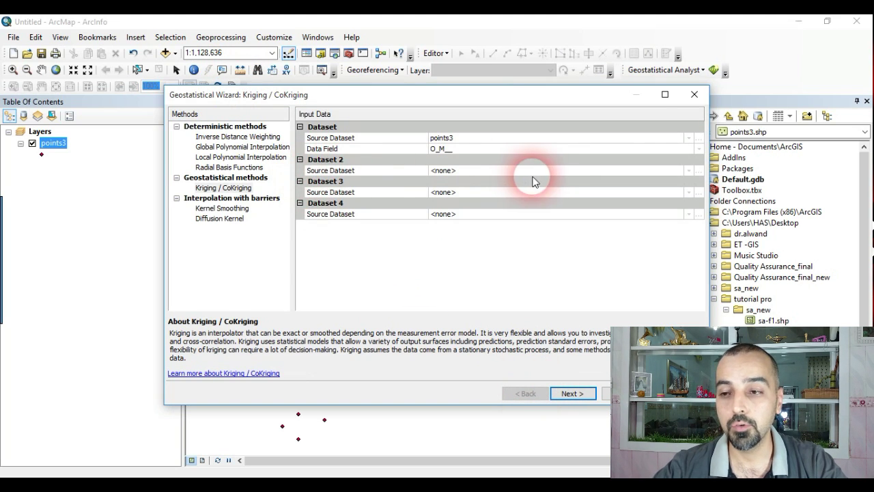
click(690, 170)
click(444, 191)
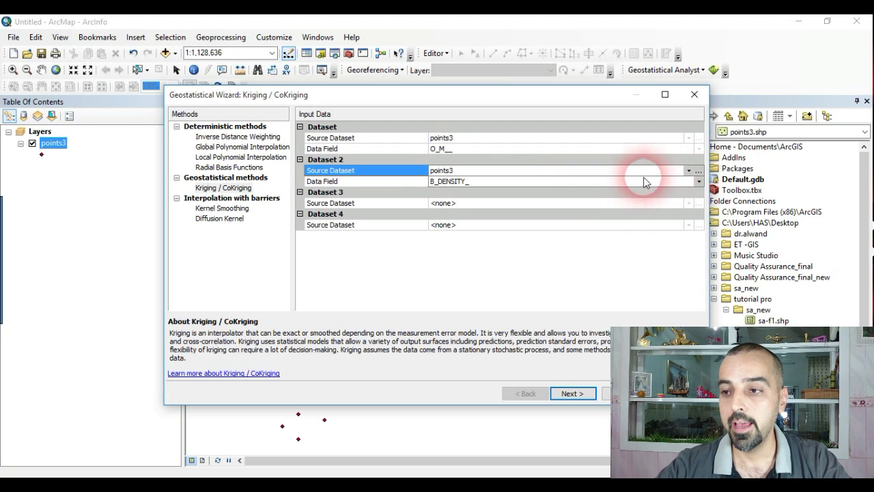
click(700, 182)
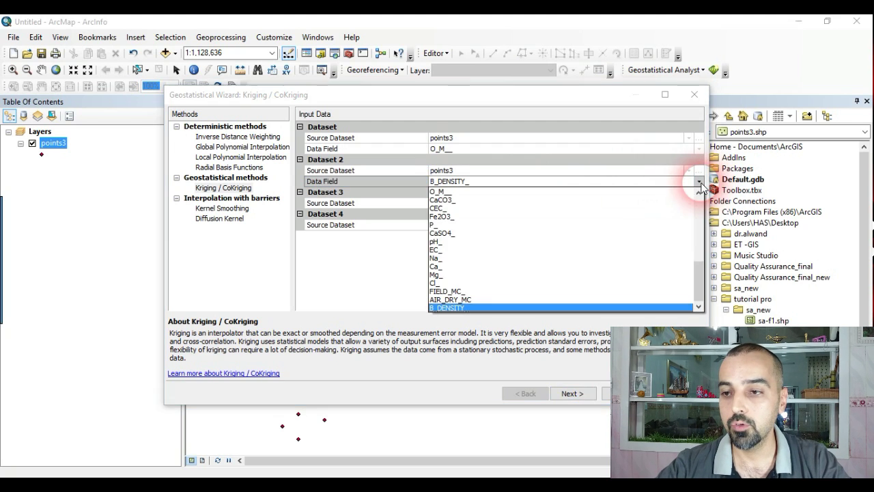
click(438, 242)
click(574, 394)
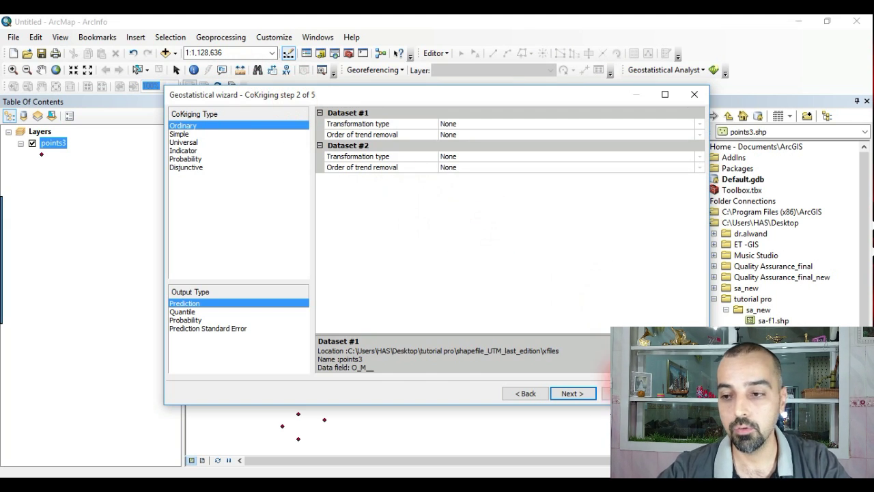
- Return to the input data and remove the second dataset by setting its source to <none>
click(540, 394)
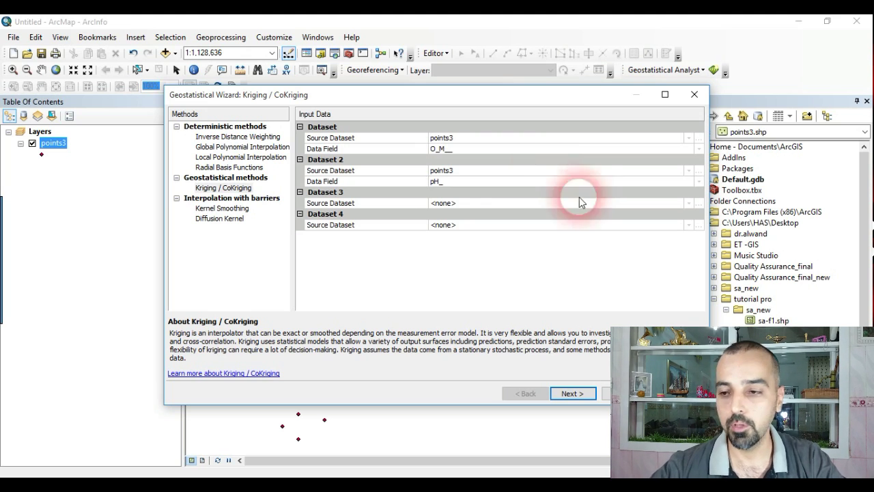
click(606, 288)
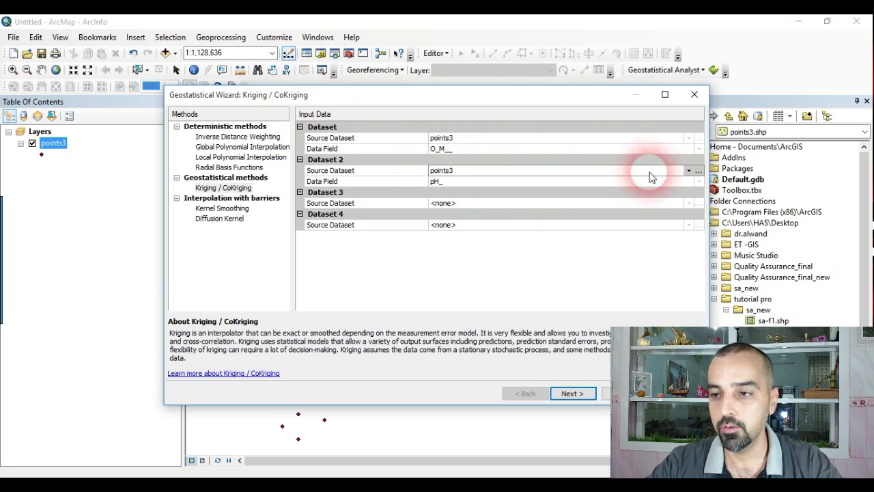
click(698, 171)
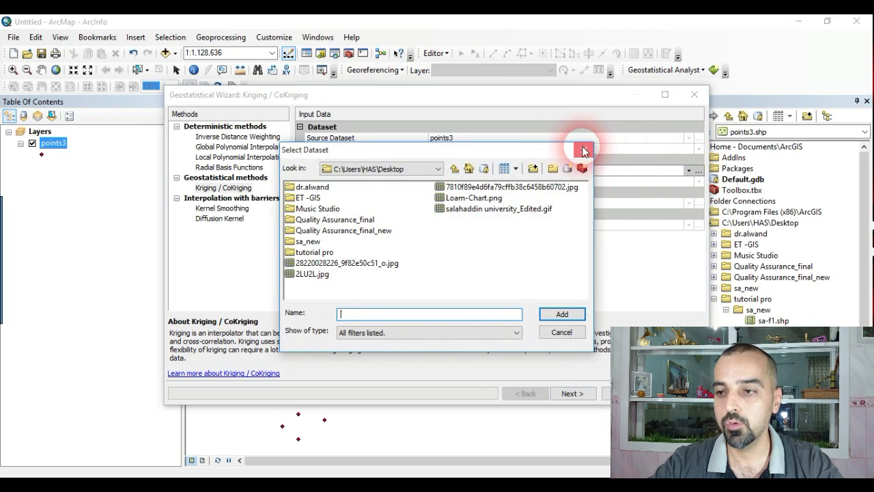
click(584, 151)
click(604, 171)
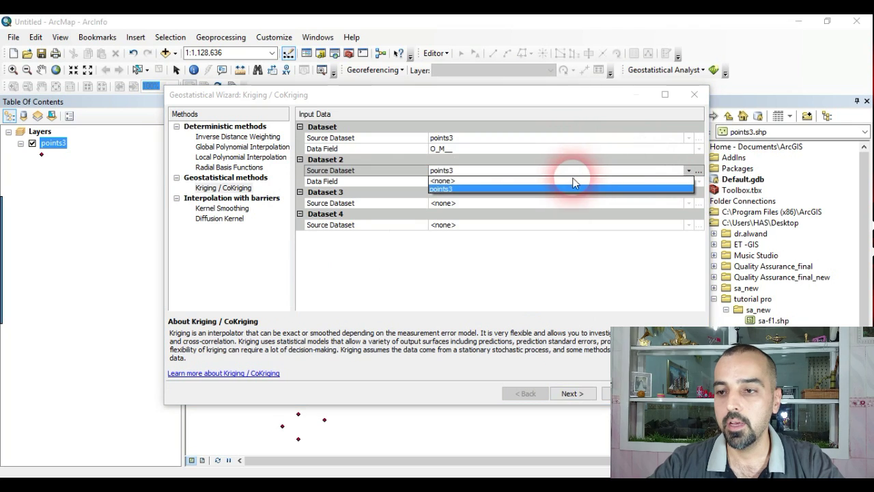
click(449, 181)
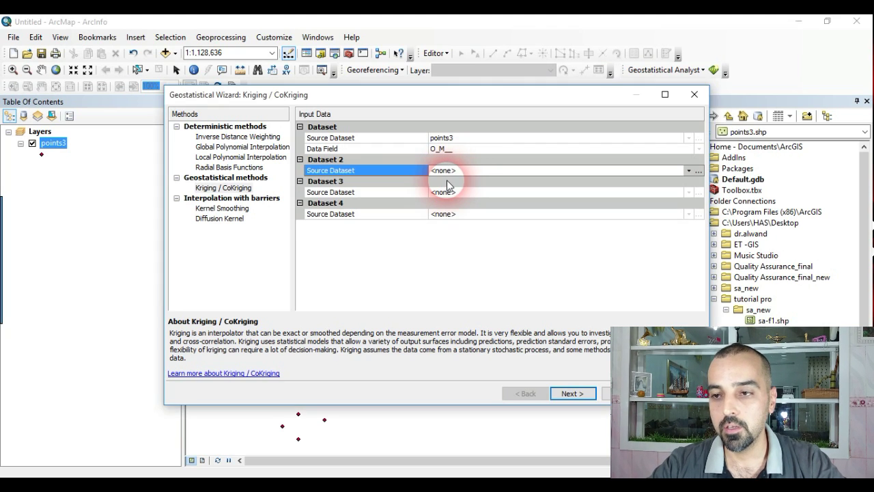
- Continue with Ordinary kriging, Prediction output and no transformation or trend removal, advancing to the searching neighborhood page
click(572, 394)
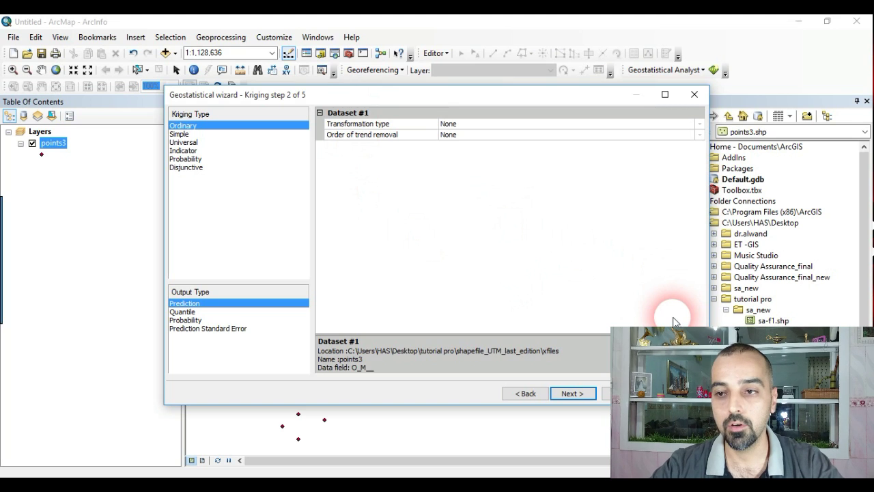
click(593, 397)
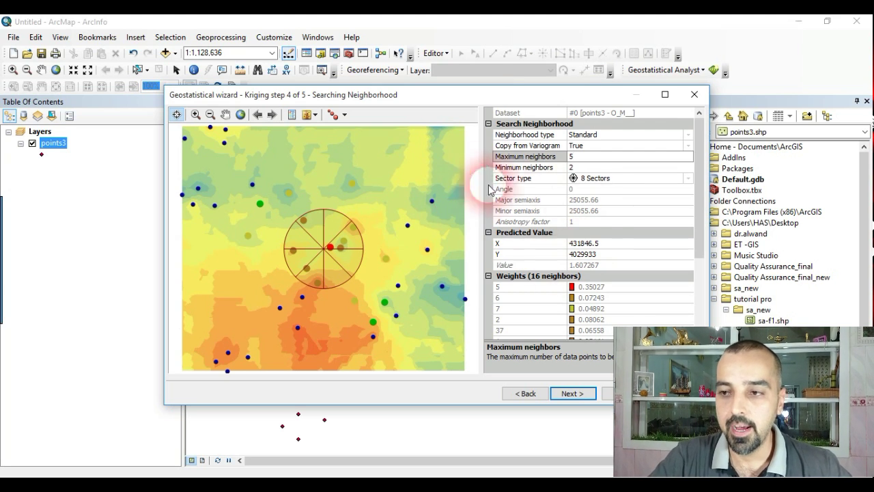
- Set the sector type to 1 Sector and move the search neighborhood to about X 426265, Y 4036312
click(663, 181)
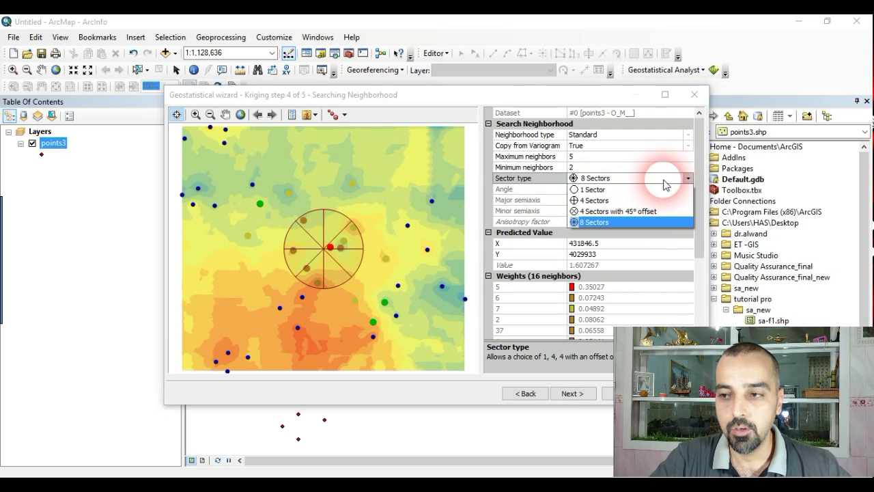
click(610, 175)
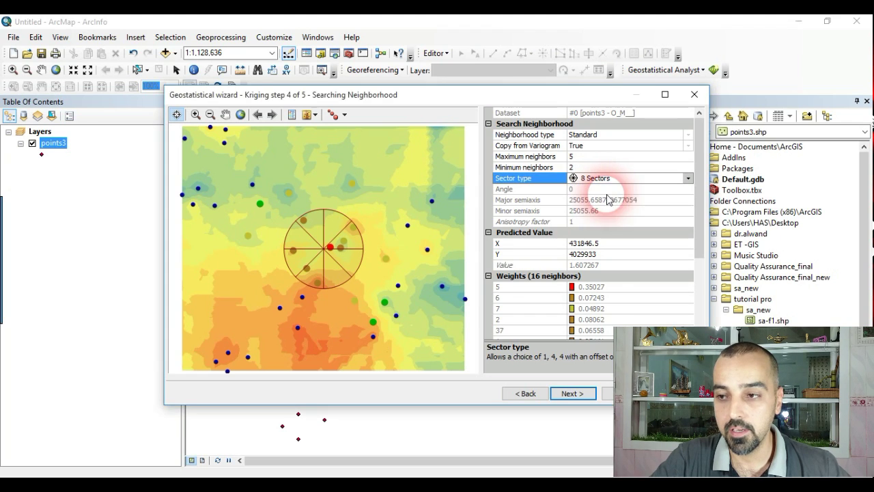
click(622, 177)
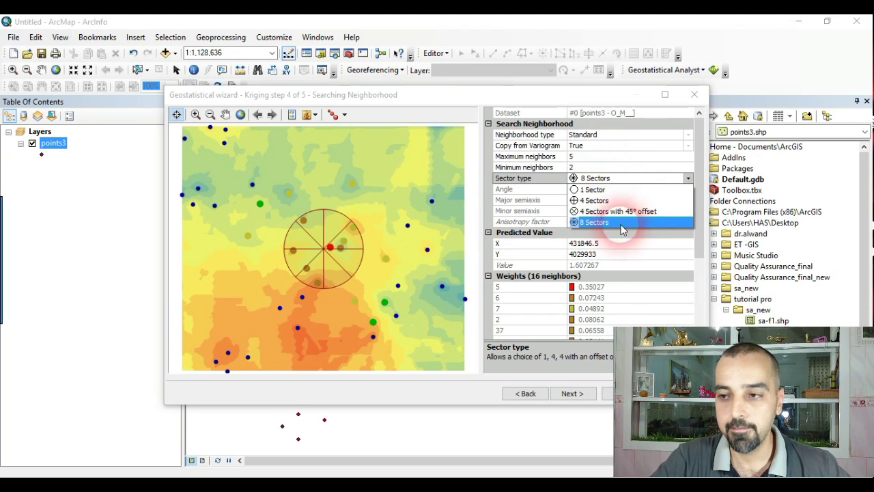
click(596, 189)
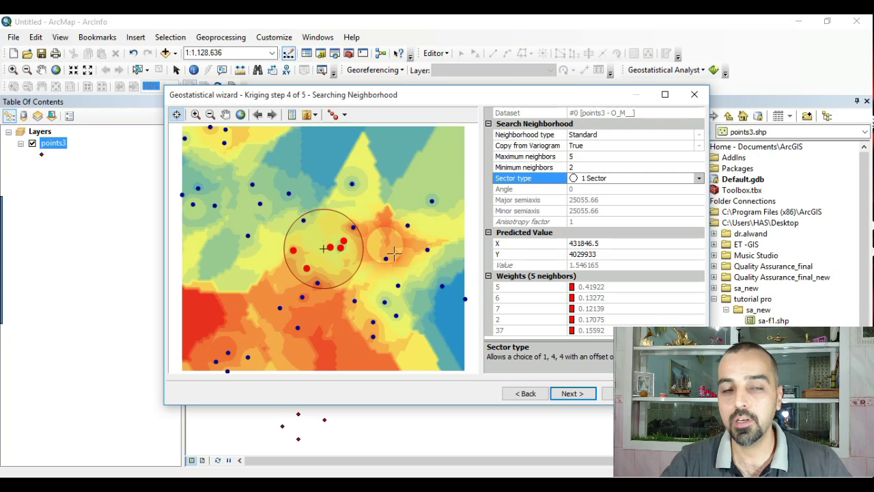
drag(394, 254, 314, 238)
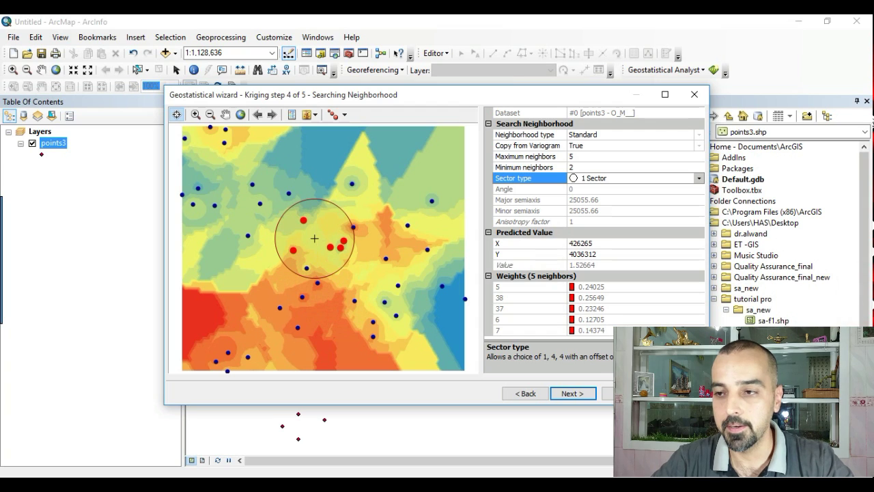
- Compare the sector types by choosing 4 Sectors, returning to 1 Sector, and selecting 4 Sectors again
click(654, 177)
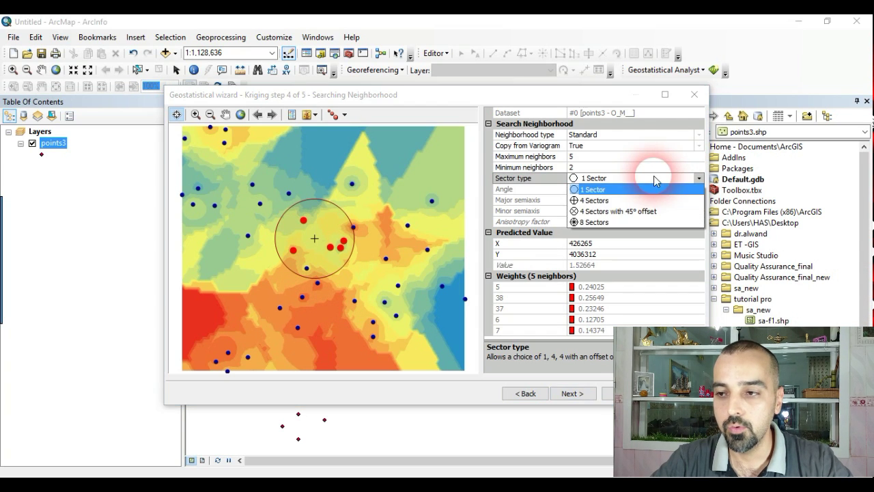
click(594, 200)
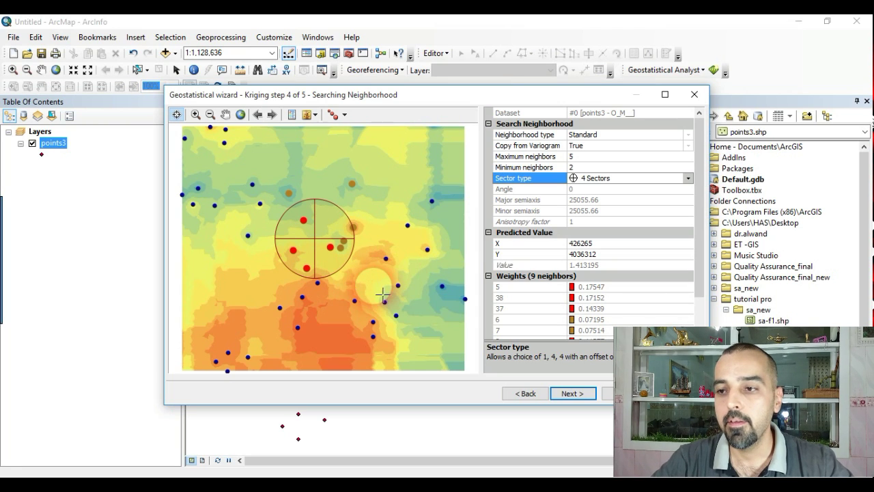
click(634, 179)
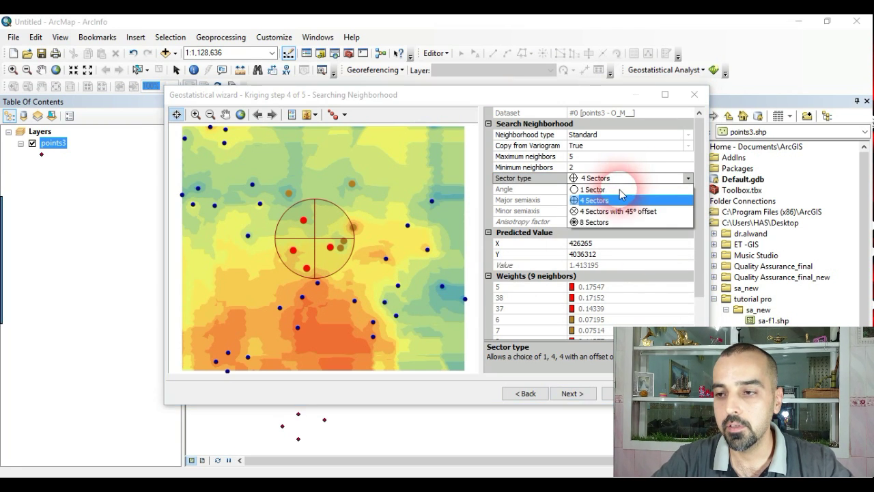
click(603, 190)
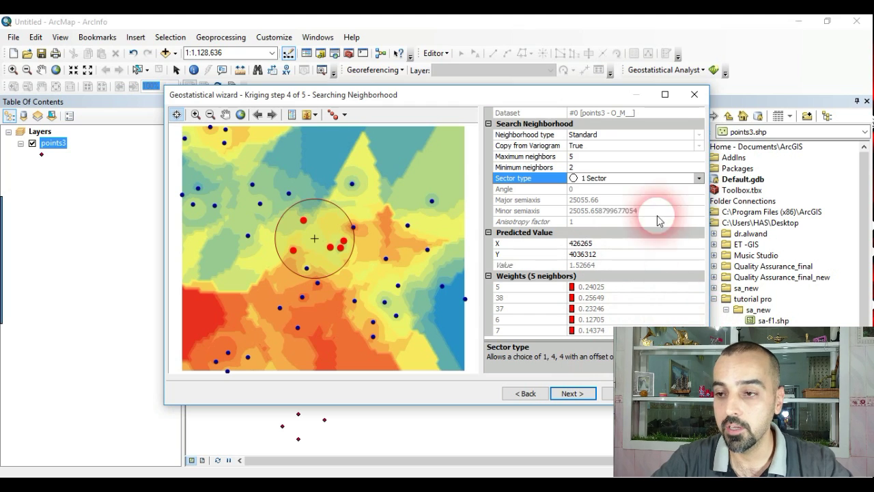
click(640, 178)
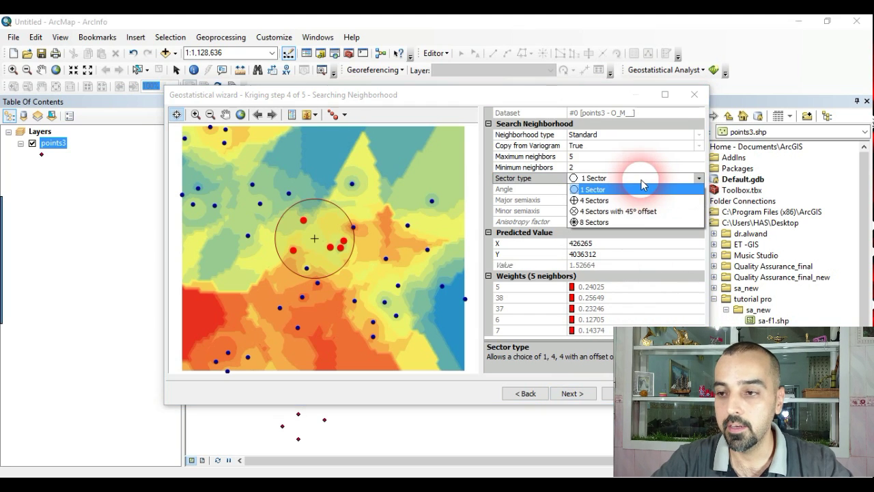
click(598, 201)
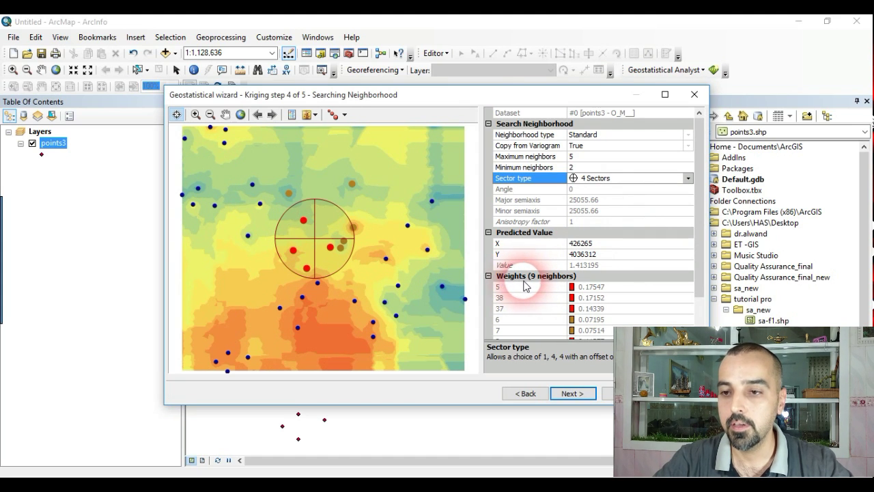
- Examine the weights of the neighboring points one by one, matching each entry to its highlighted point on the preview
click(593, 287)
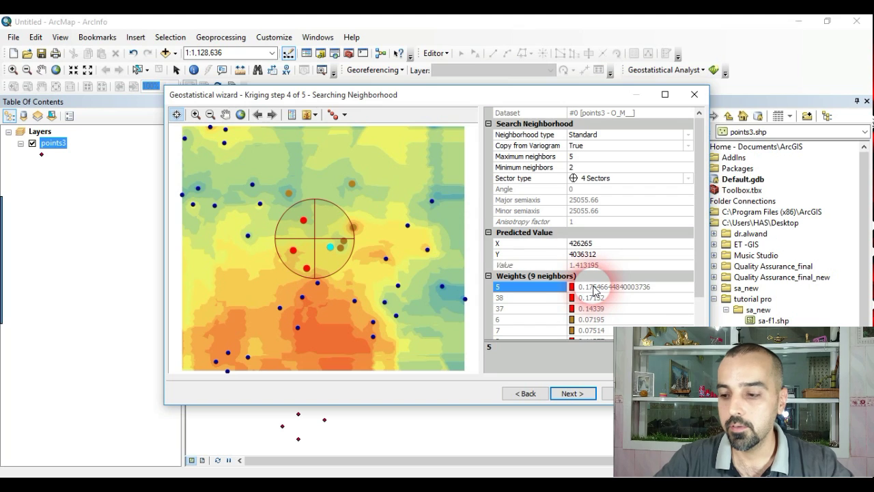
key(Down)
key(Down)
key(Down)
key(Down)
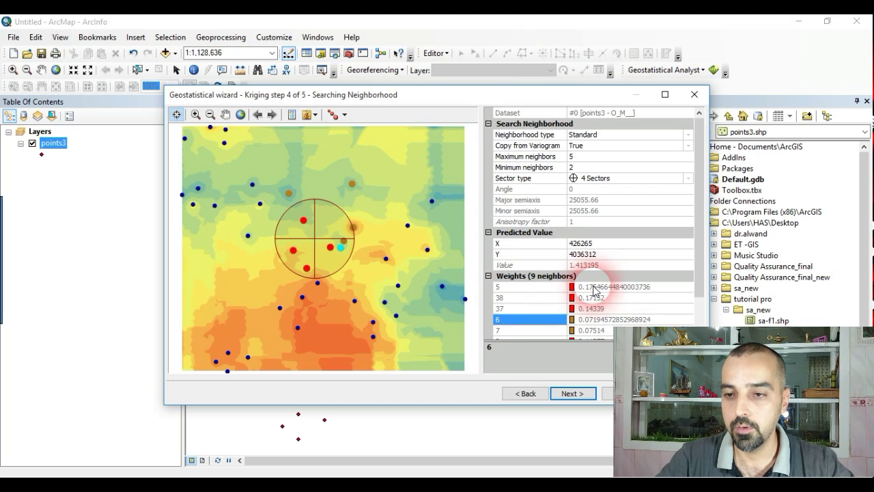
key(Down)
key(Down)
key(Down)
key(Down)
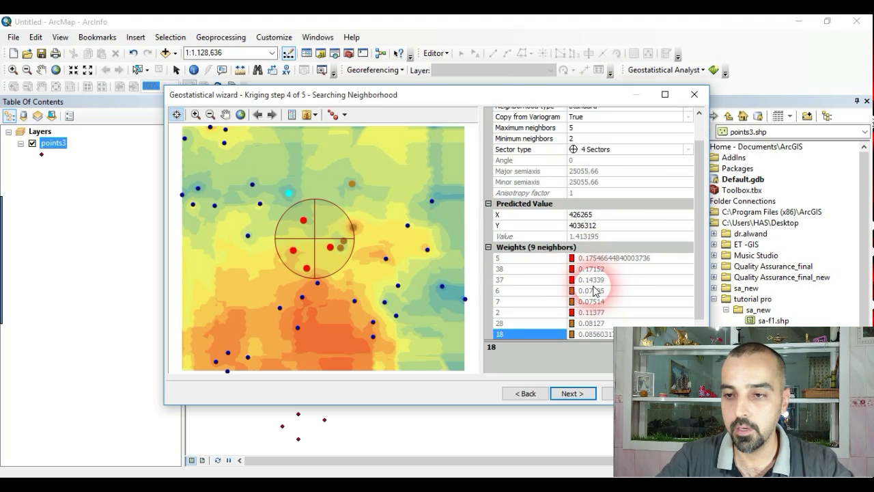
- Set the sector type to 4 Sectors with 45° offset and move the search neighborhood to about X 438624, Y 4032724
click(629, 138)
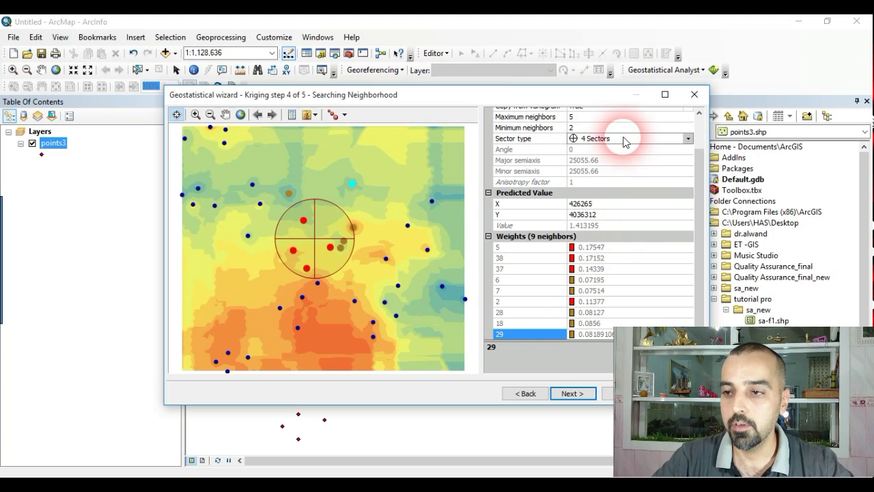
click(629, 138)
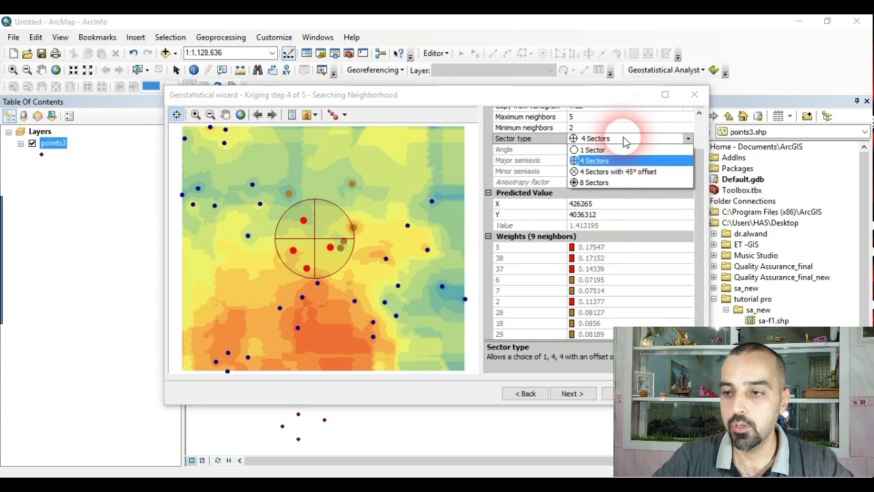
click(642, 173)
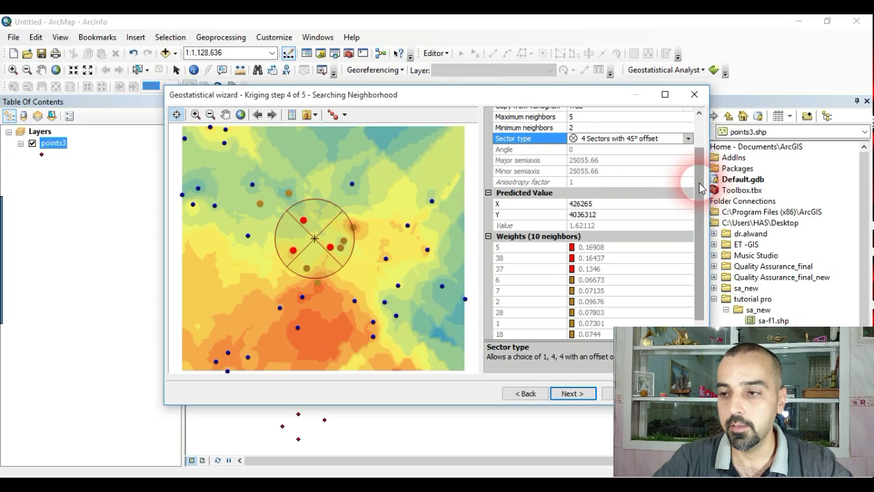
drag(701, 188, 699, 137)
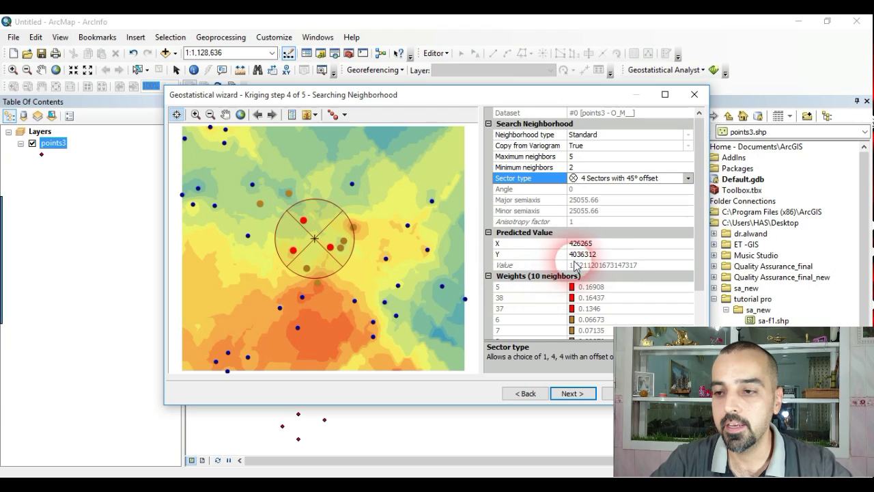
mouse_move(344, 242)
mouse_down()
mouse_move(316, 240)
mouse_move(339, 249)
mouse_move(318, 284)
mouse_move(291, 258)
mouse_move(370, 259)
mouse_move(318, 229)
mouse_move(327, 238)
mouse_move(314, 257)
mouse_move(338, 256)
mouse_up()
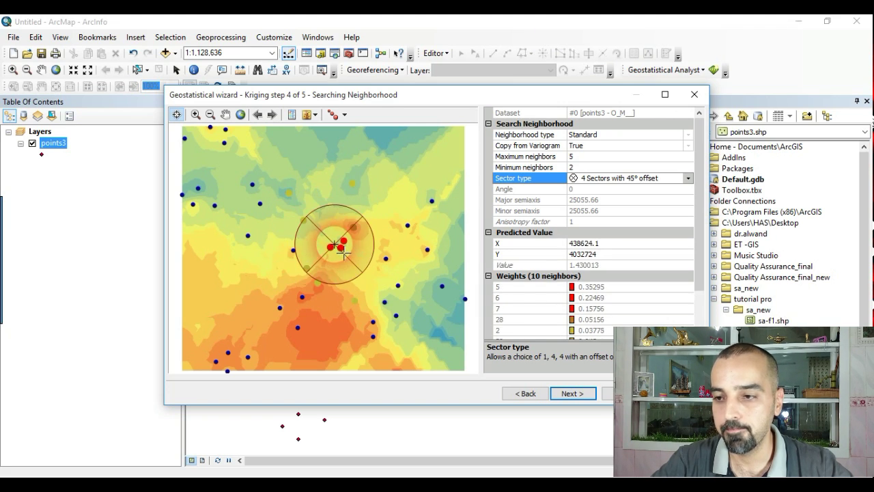
- Set the sector type to 8 Sectors and move the search neighborhood to about X 436232, Y 4019568
click(687, 178)
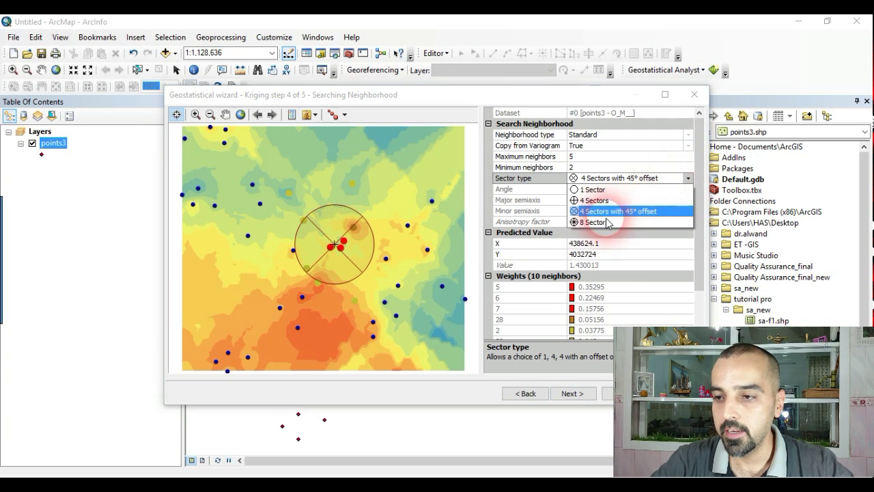
click(619, 223)
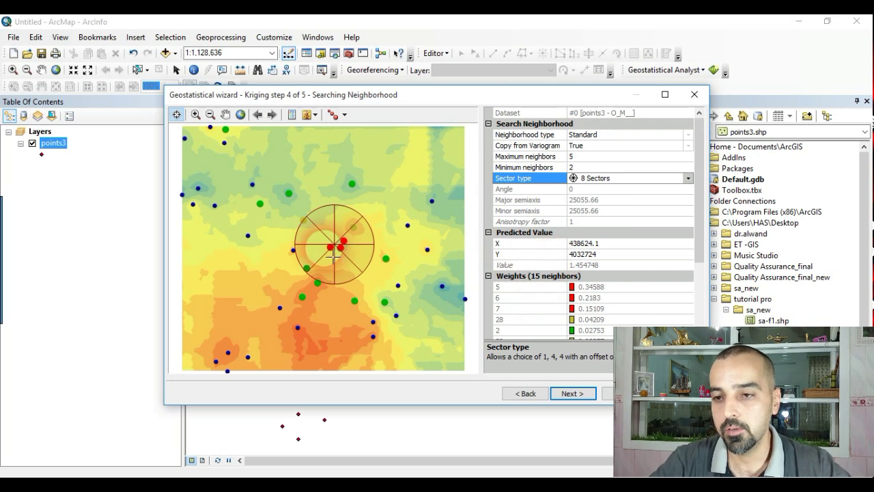
click(309, 228)
drag(313, 255, 330, 265)
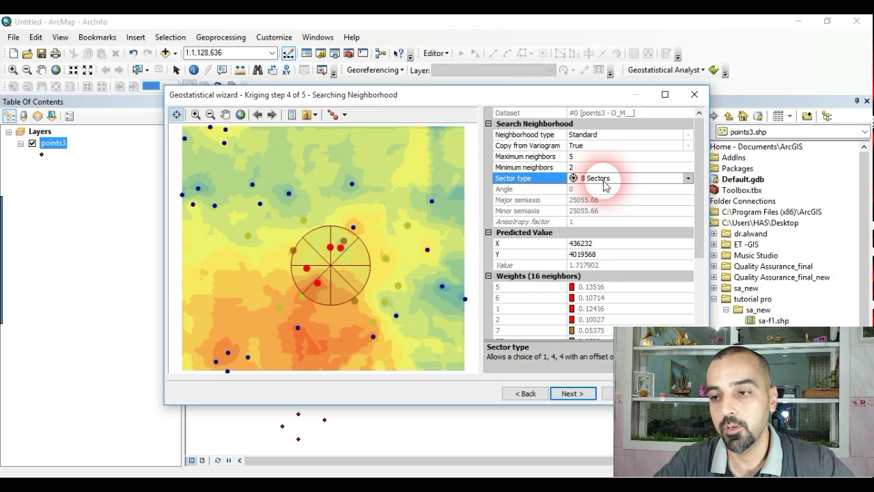
- Review the sector type and maximum neighbors settings, and inspect the neighbors around about X 431846, Y 4039502
click(605, 183)
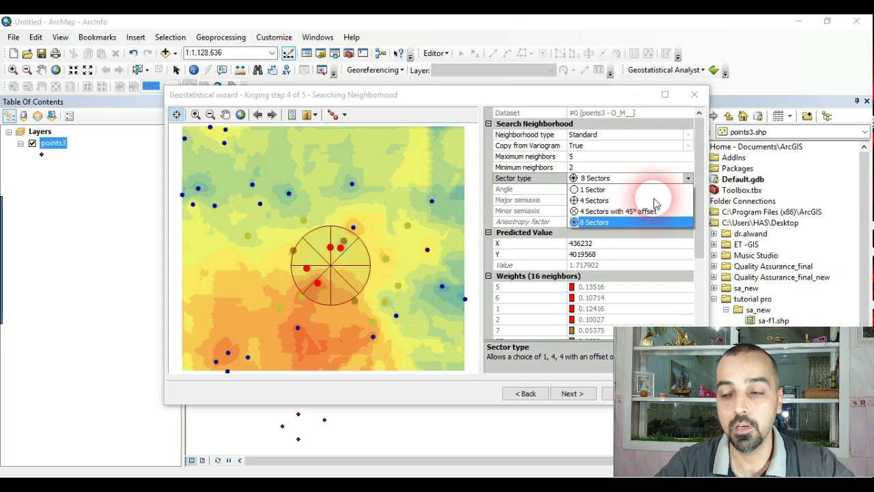
click(696, 150)
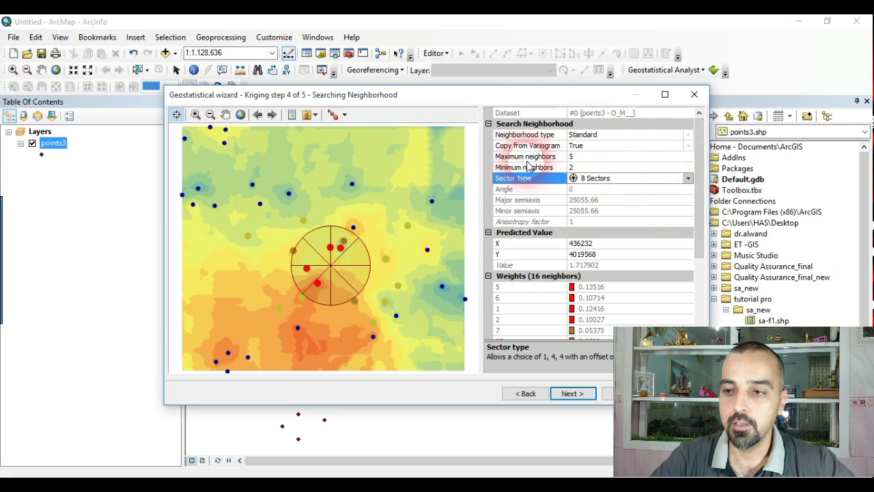
click(578, 157)
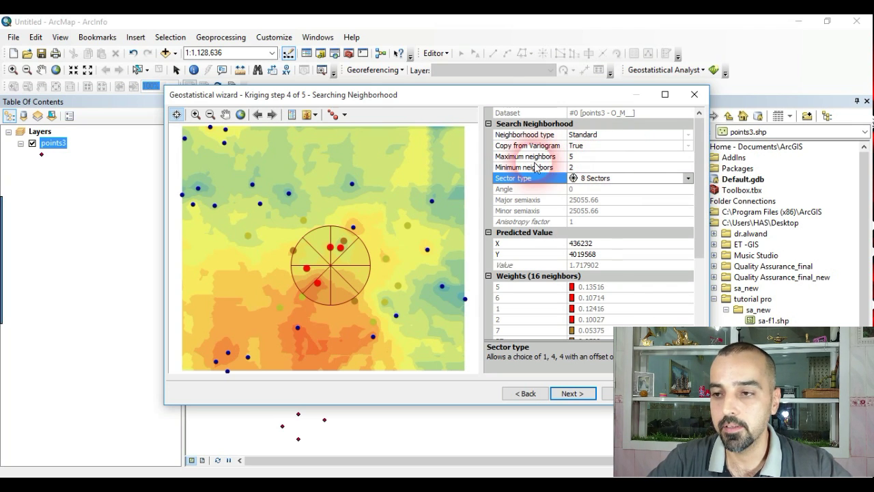
click(591, 159)
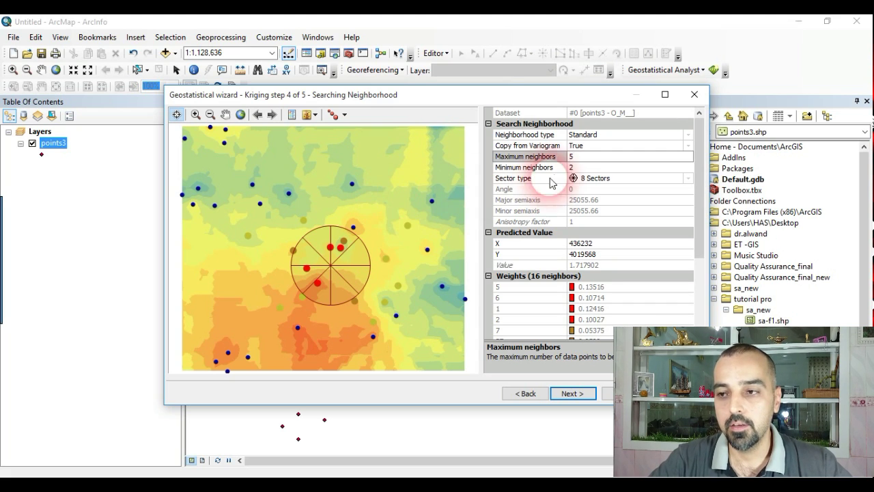
click(324, 235)
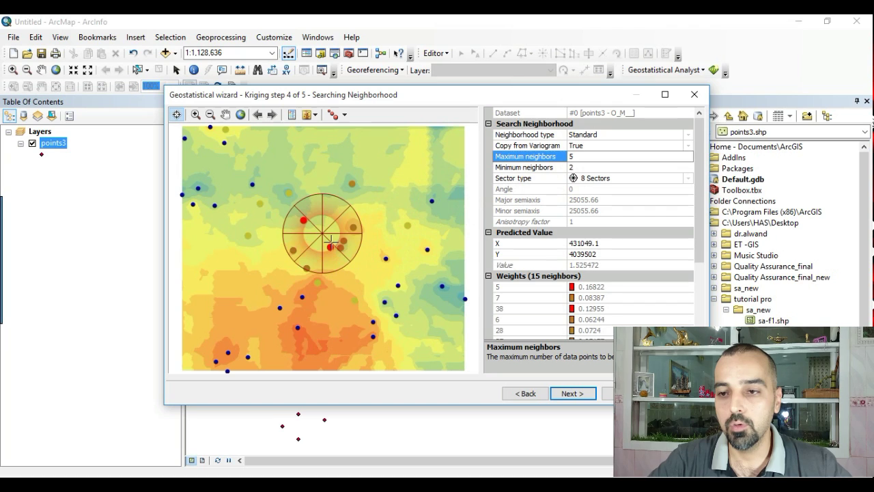
click(325, 234)
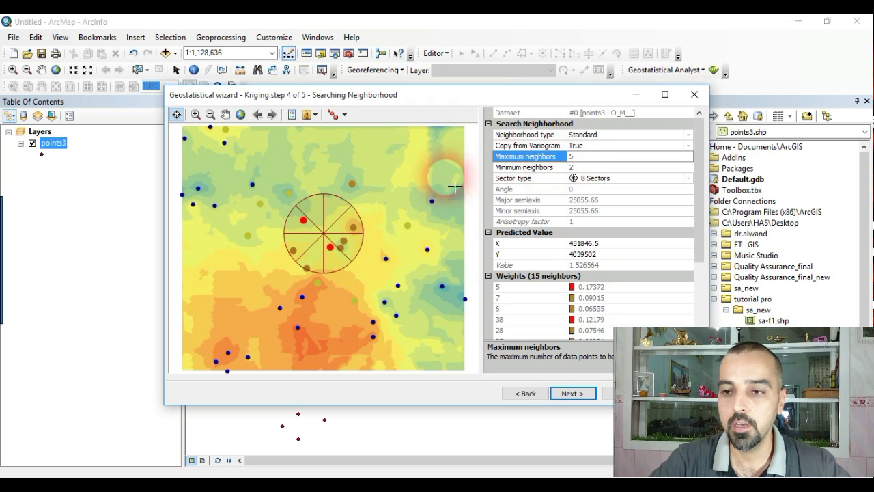
- Enter 2 as the minimum neighbors and move the search neighborhood to about X 469721, Y 4055449
click(588, 161)
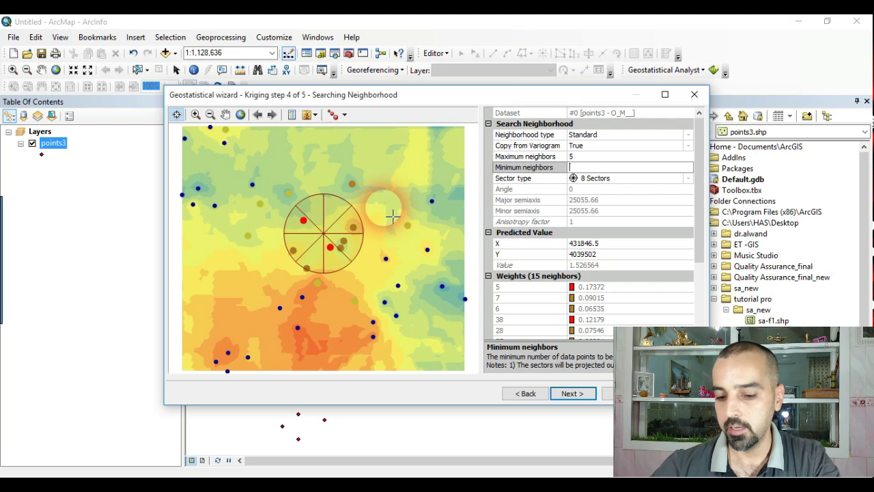
text(2)
key(Return)
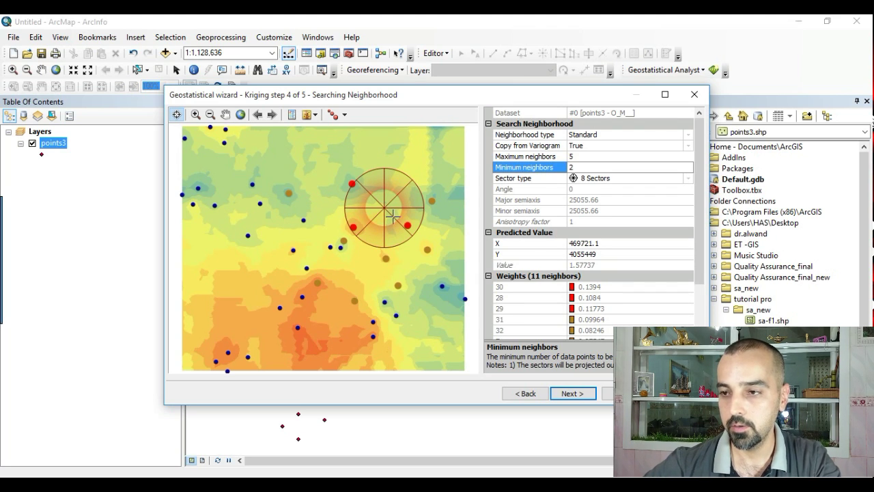
- Set the minimum neighbors to 1 and apply it to the surface preview
click(586, 167)
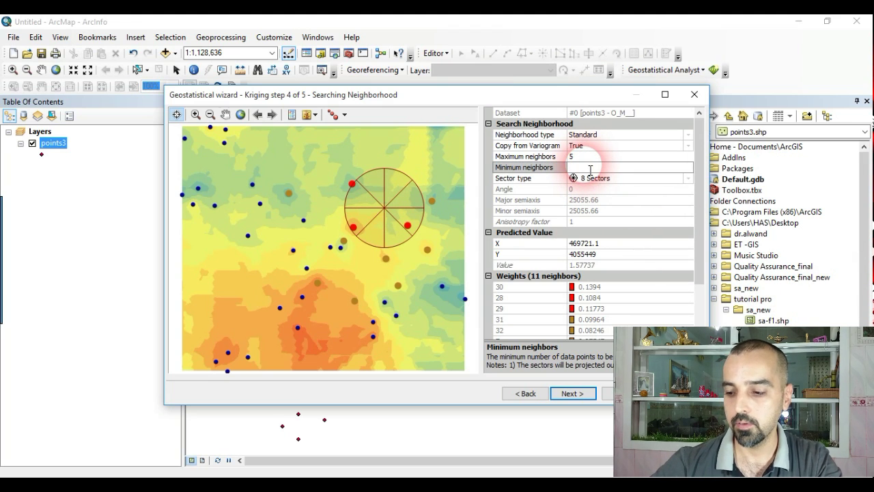
text(1)
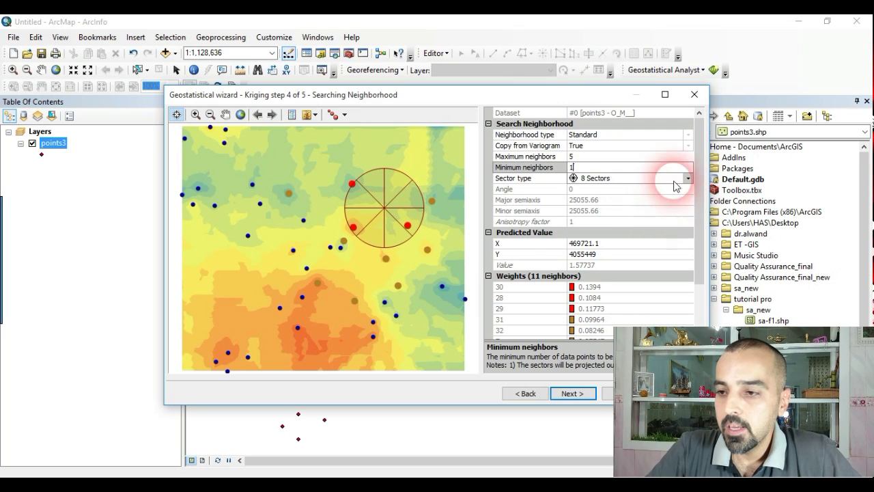
scroll(660, 283, down, 2)
scroll(660, 283, up, 2)
click(589, 395)
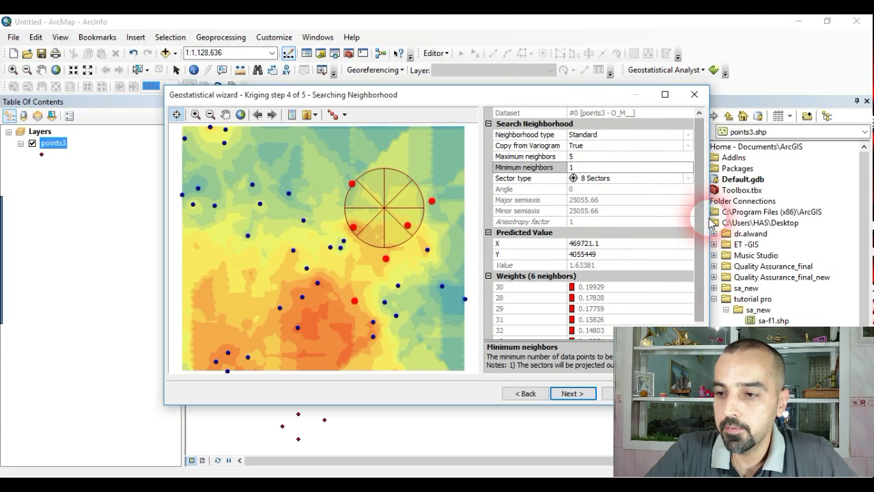
- Advance to cross validation and examine the Predicted, Error, Standardized Error and Normal QQPlot graphs plus the prediction error statistics
click(572, 394)
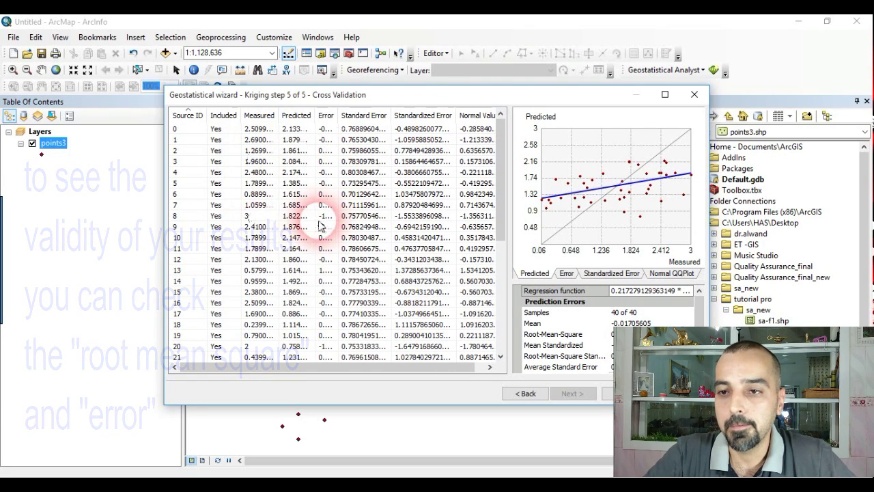
drag(501, 195, 532, 121)
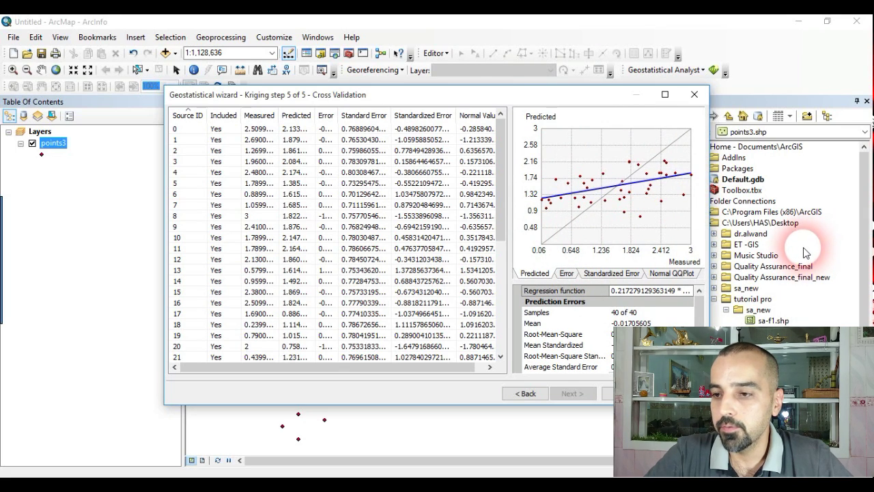
click(566, 273)
click(611, 273)
click(673, 273)
click(535, 273)
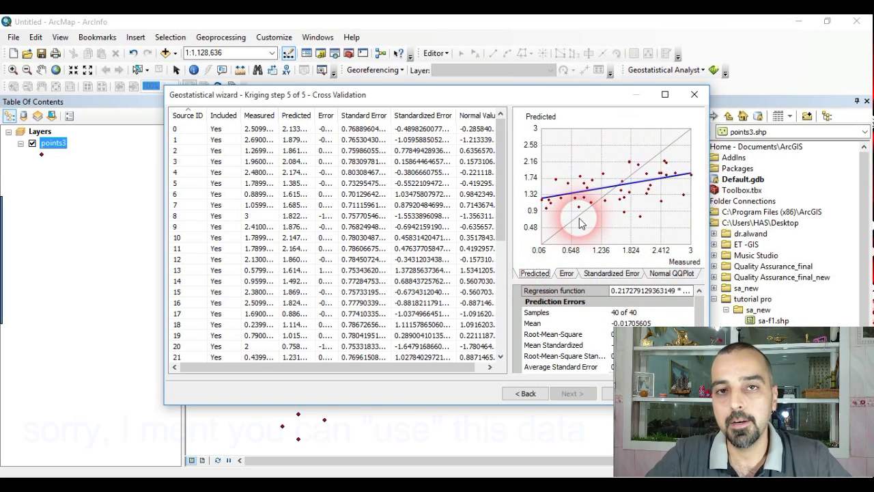
scroll(686, 319, down, 1)
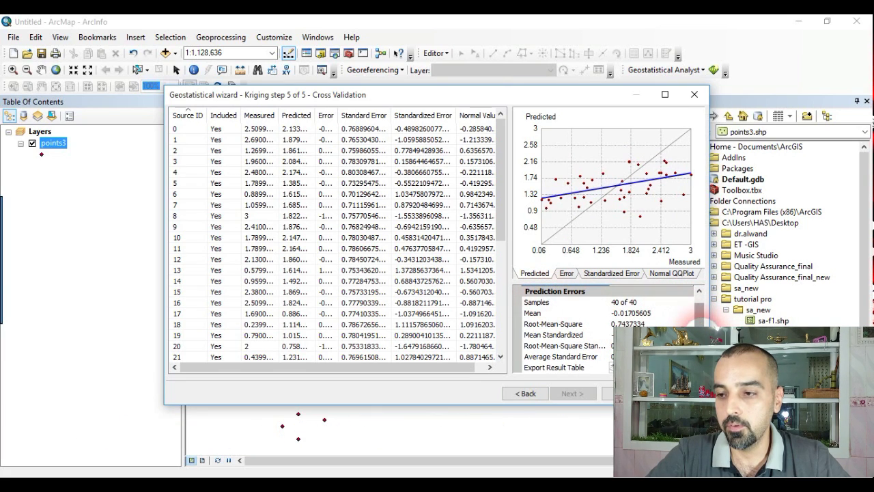
scroll(699, 319, up, 1)
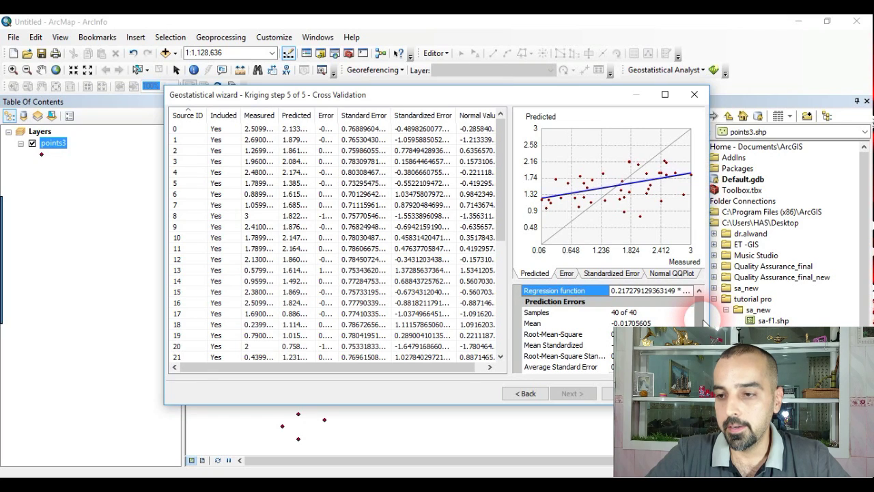
scroll(707, 323, down, 1)
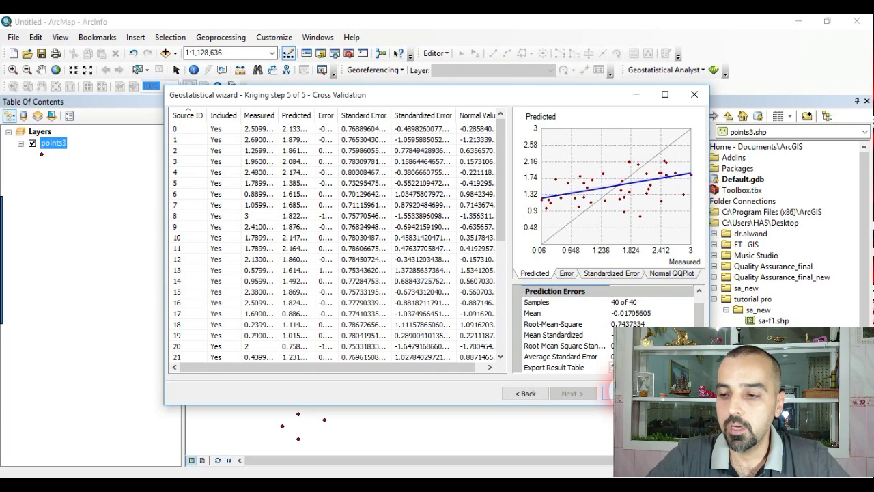
- Finish the wizard and accept the method report to add the Kriging prediction map, placing its layer below points3
click(607, 393)
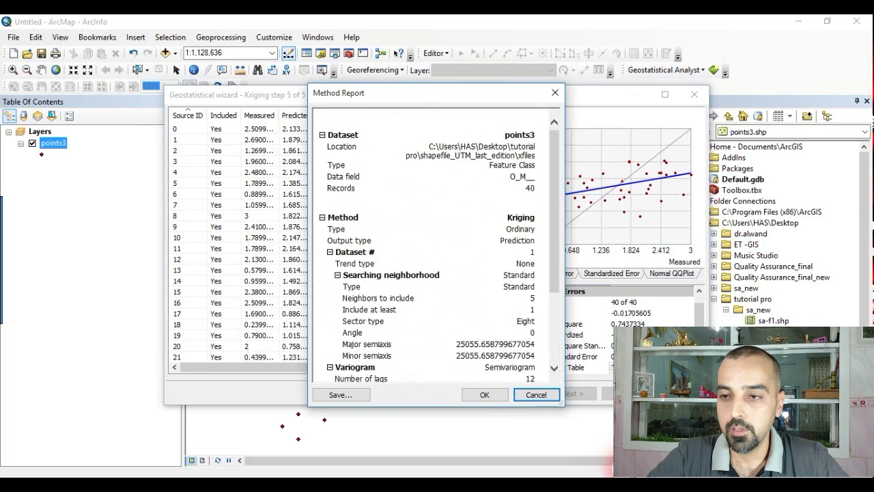
scroll(530, 273, down, 3)
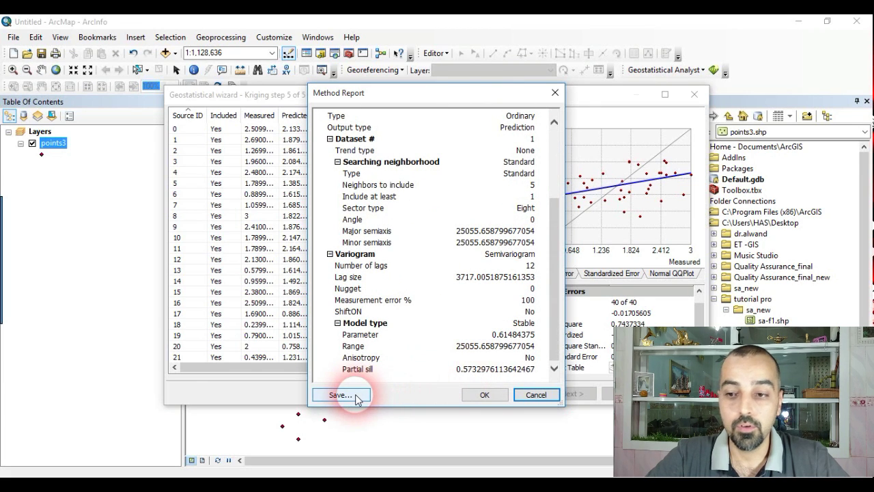
click(479, 397)
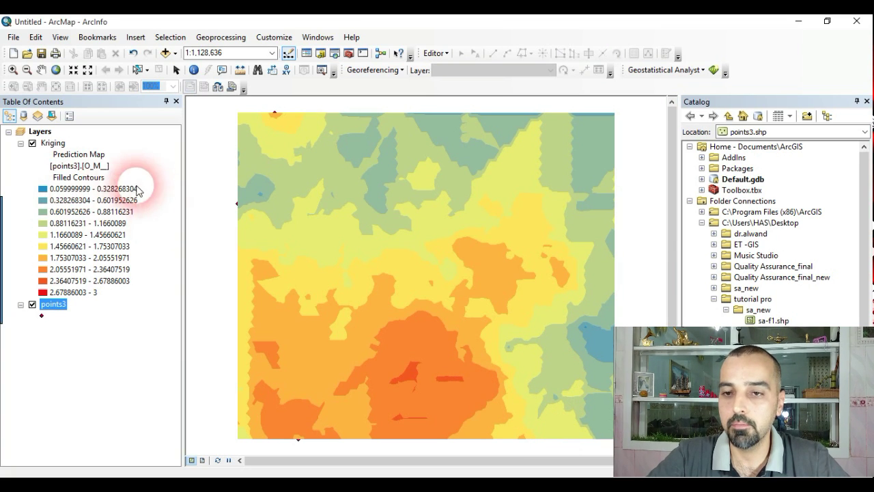
mouse_move(58, 143)
mouse_down()
mouse_move(60, 137)
mouse_move(72, 195)
mouse_move(29, 351)
mouse_move(30, 328)
mouse_up()
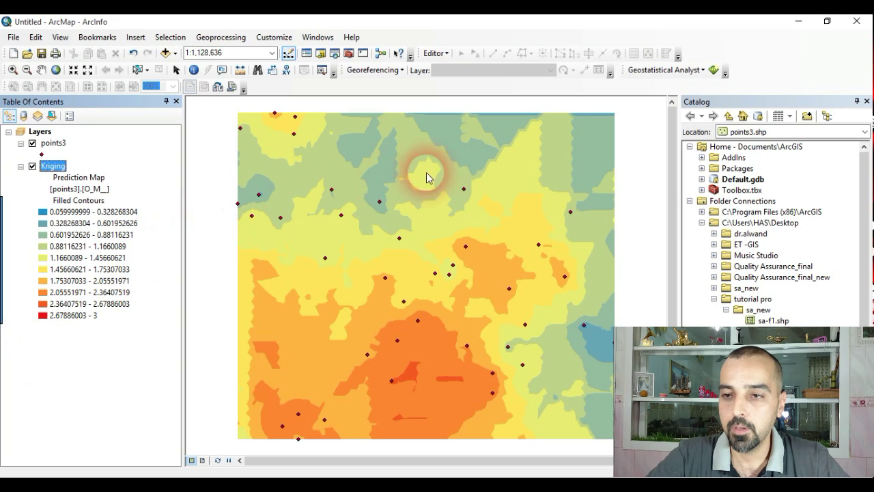